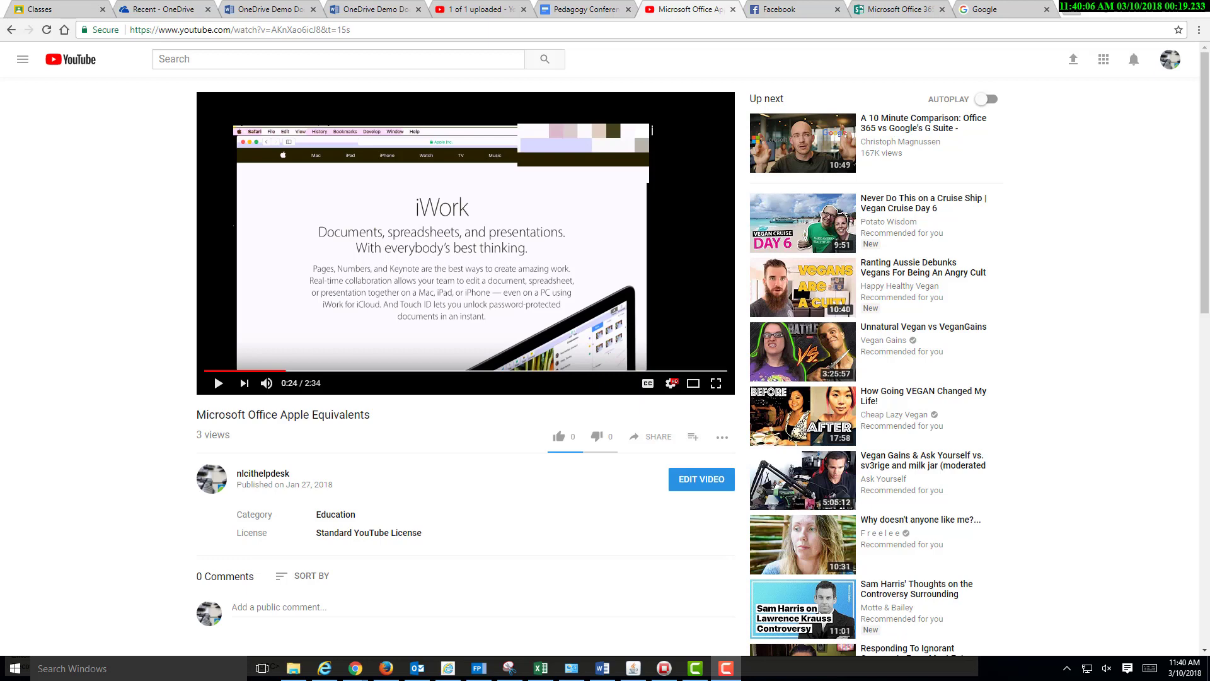
Step: Turn on captions for the Microsoft Office Apple Equivalents video and open its transcript
click(646, 387)
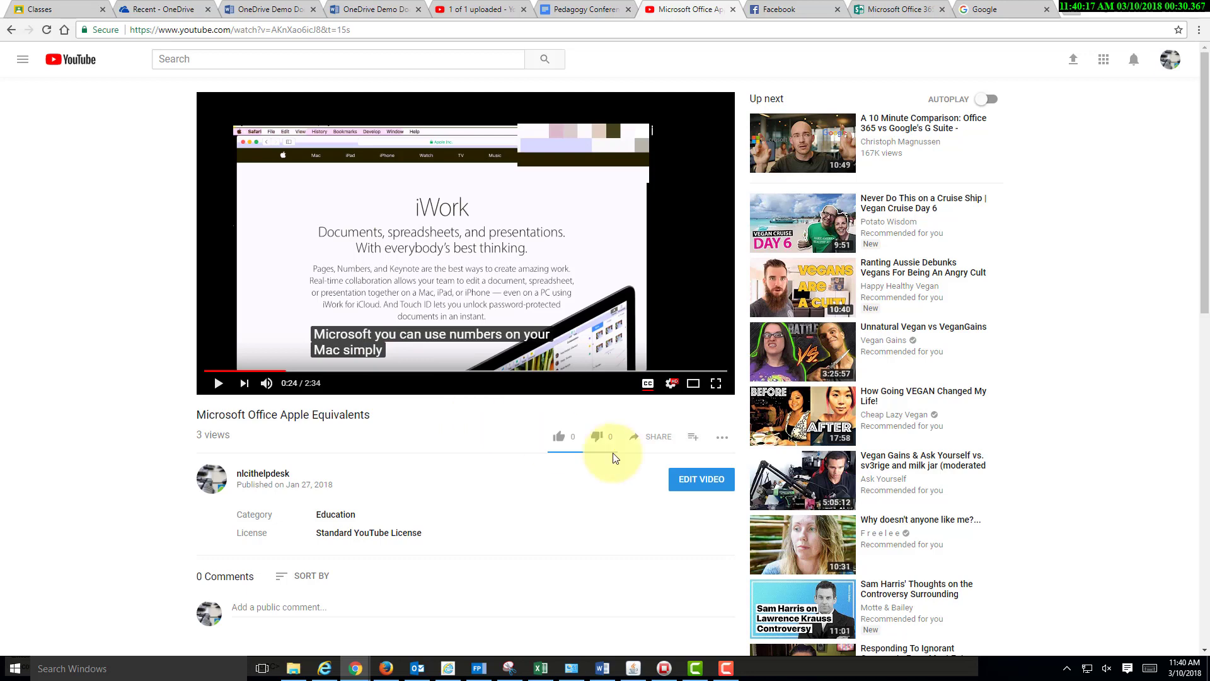
click(722, 439)
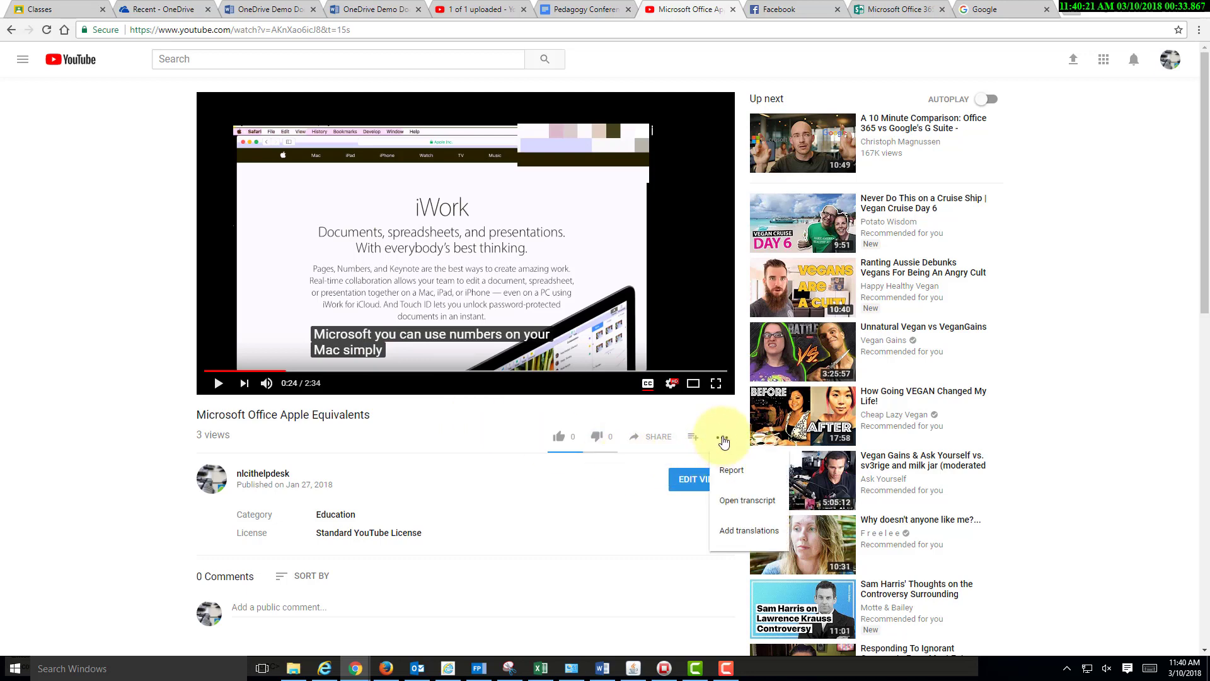
click(738, 502)
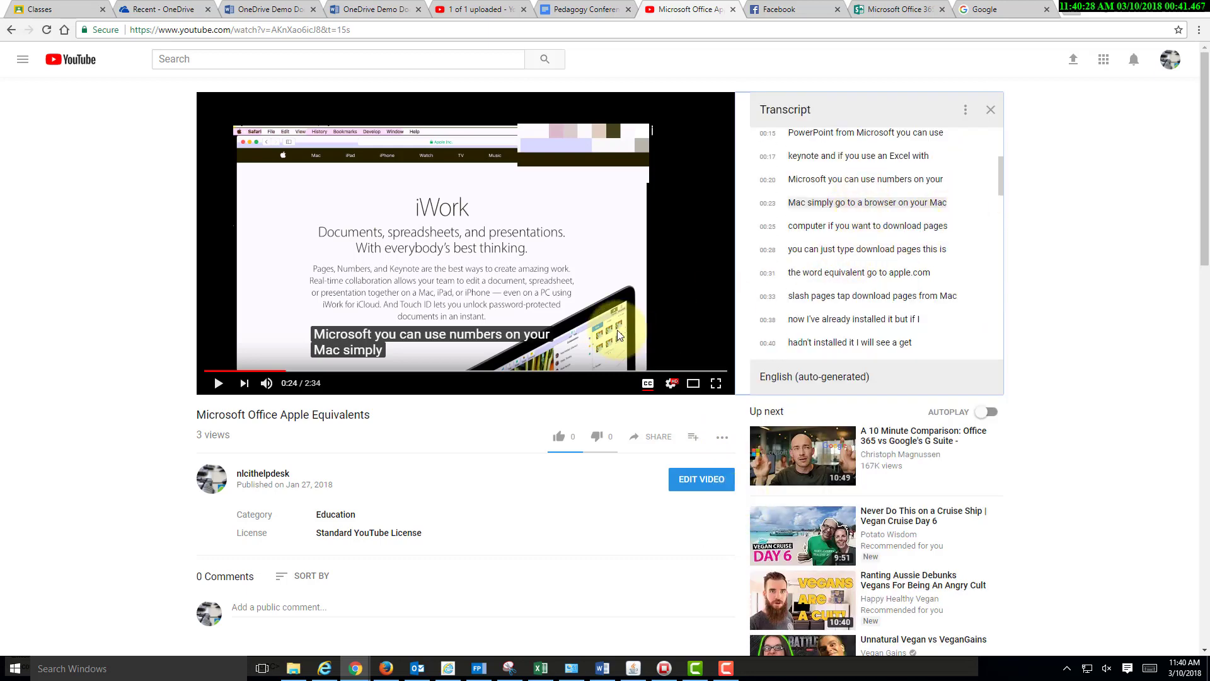
Step: Copy the video's entire transcript, from the first line at 00:00 to the last at 02:33
scroll(997, 135, up, 3)
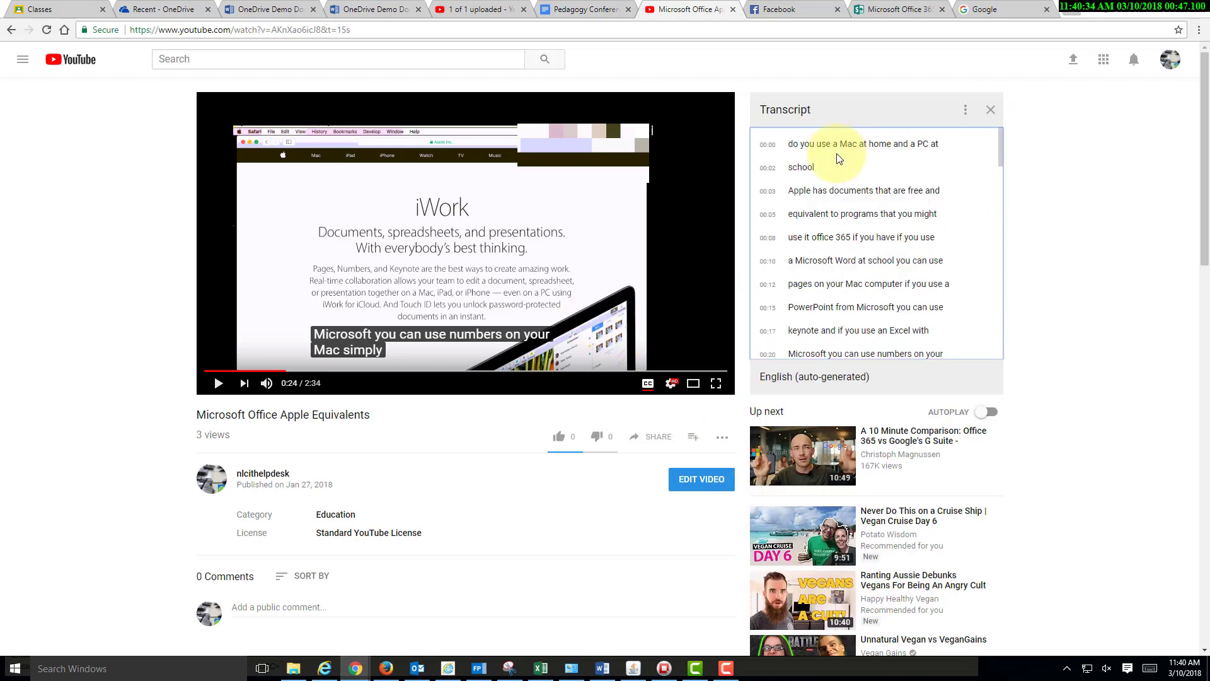
drag(777, 138, 825, 361)
right_click(807, 349)
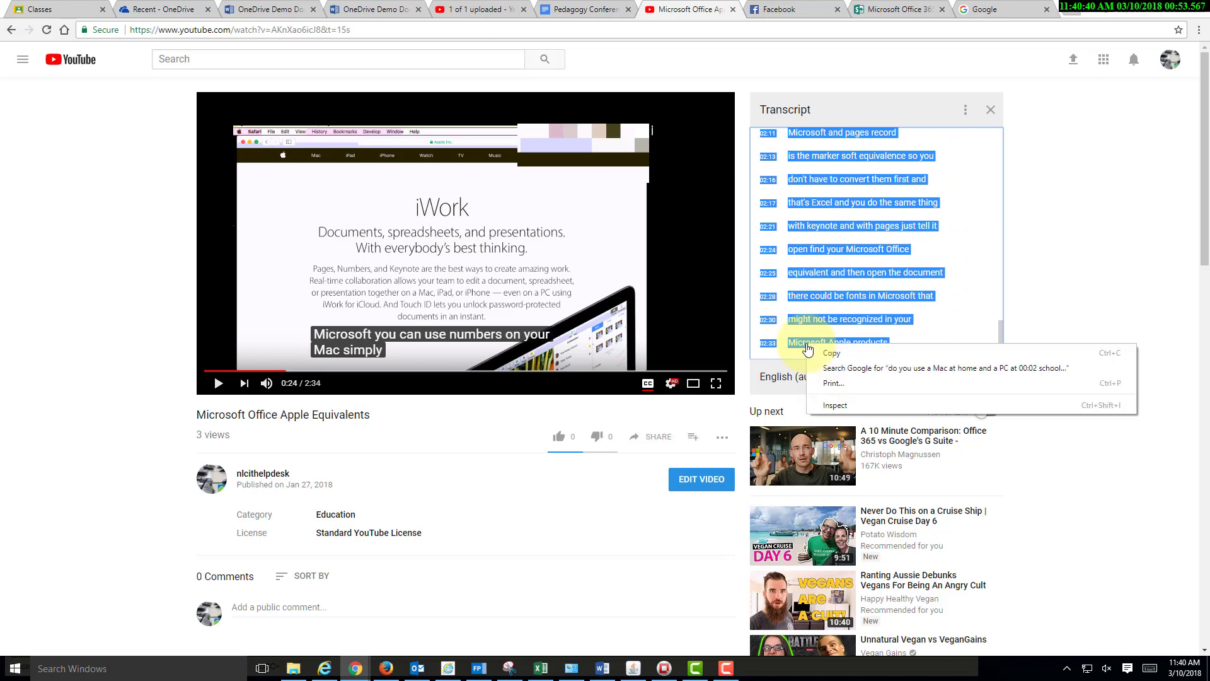
click(830, 352)
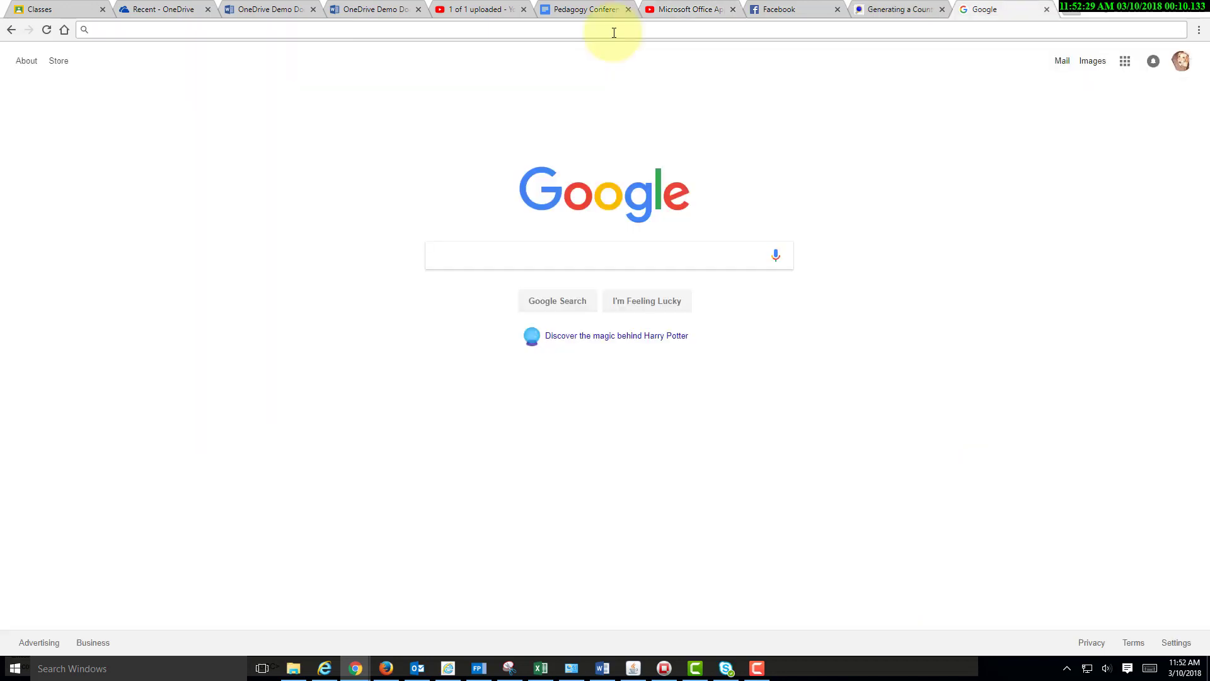
Step: Go to the wordclouds.com website
text(wordc)
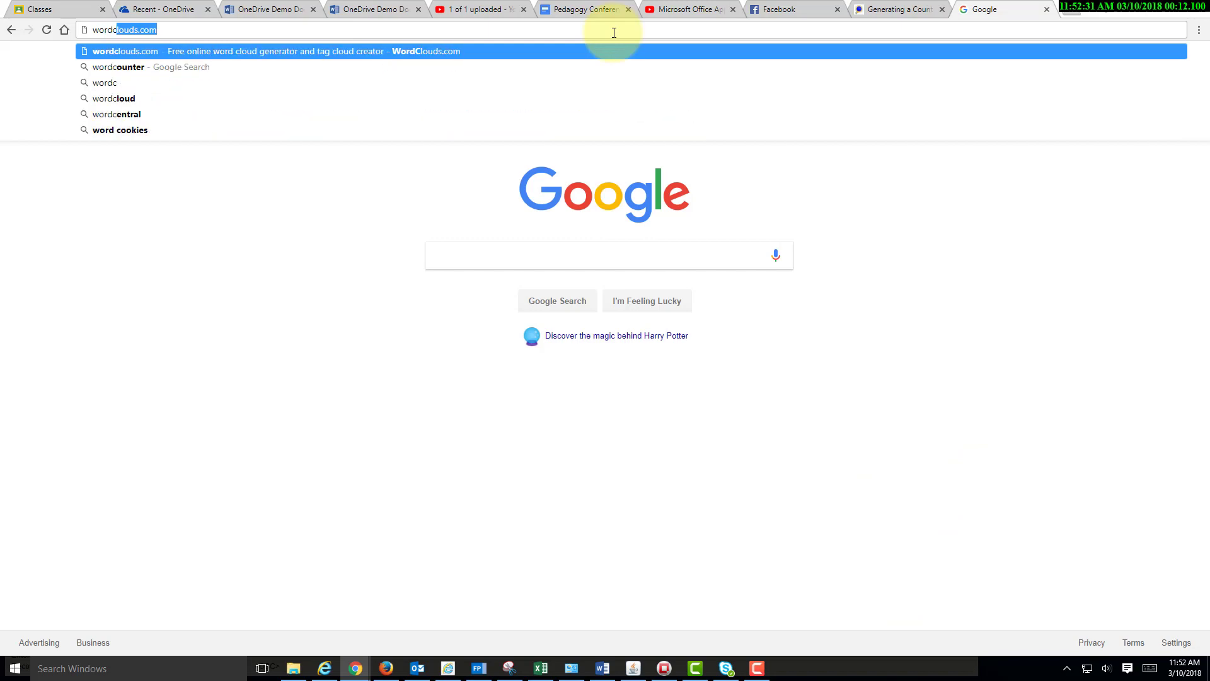
text(louds.com)
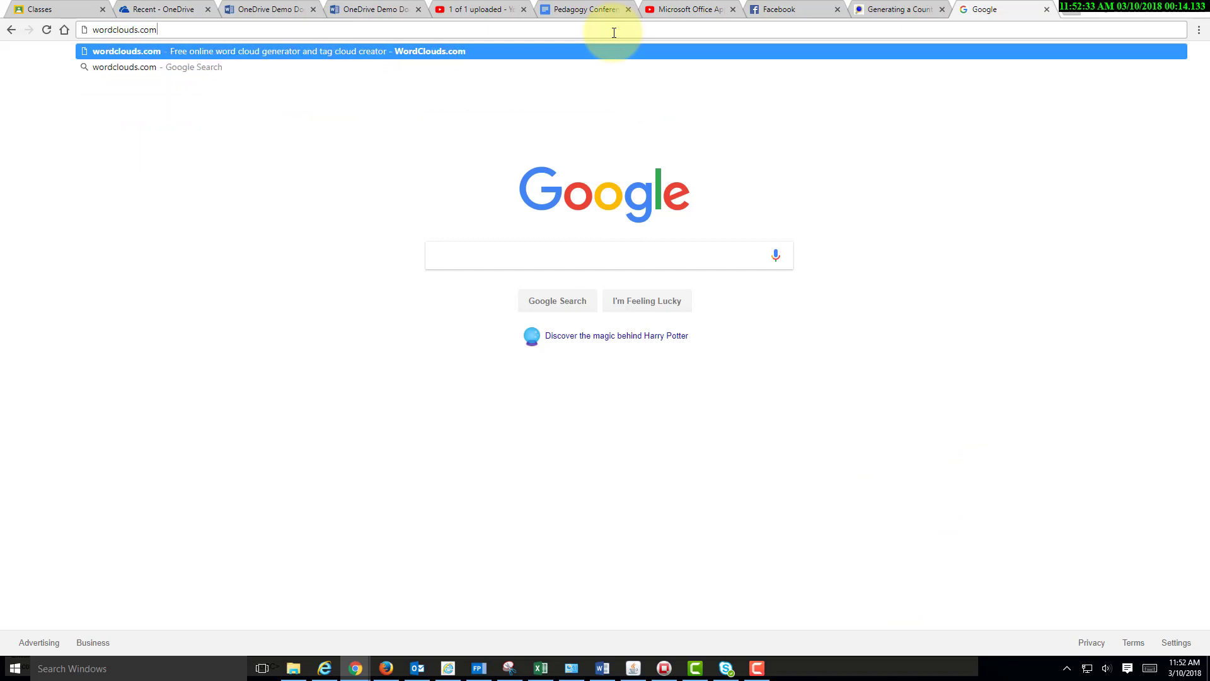
key(Return)
Step: Use the wizard's paste-text option to generate a word cloud from the copied transcript
click(666, 177)
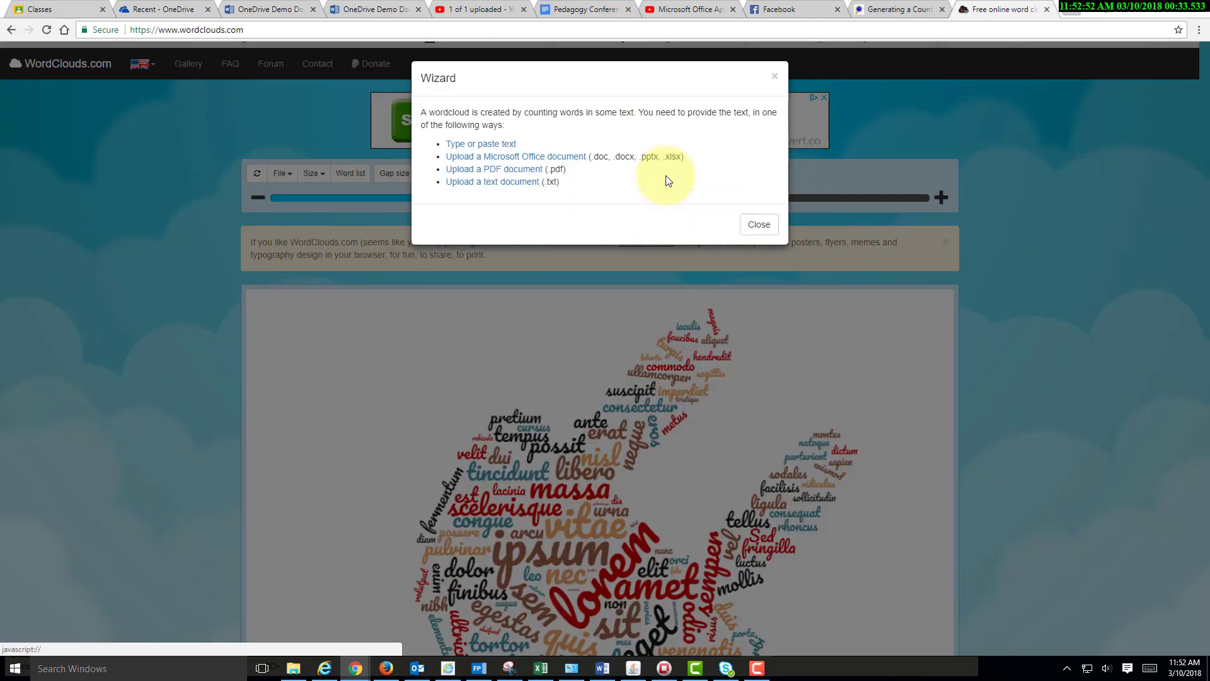
click(493, 145)
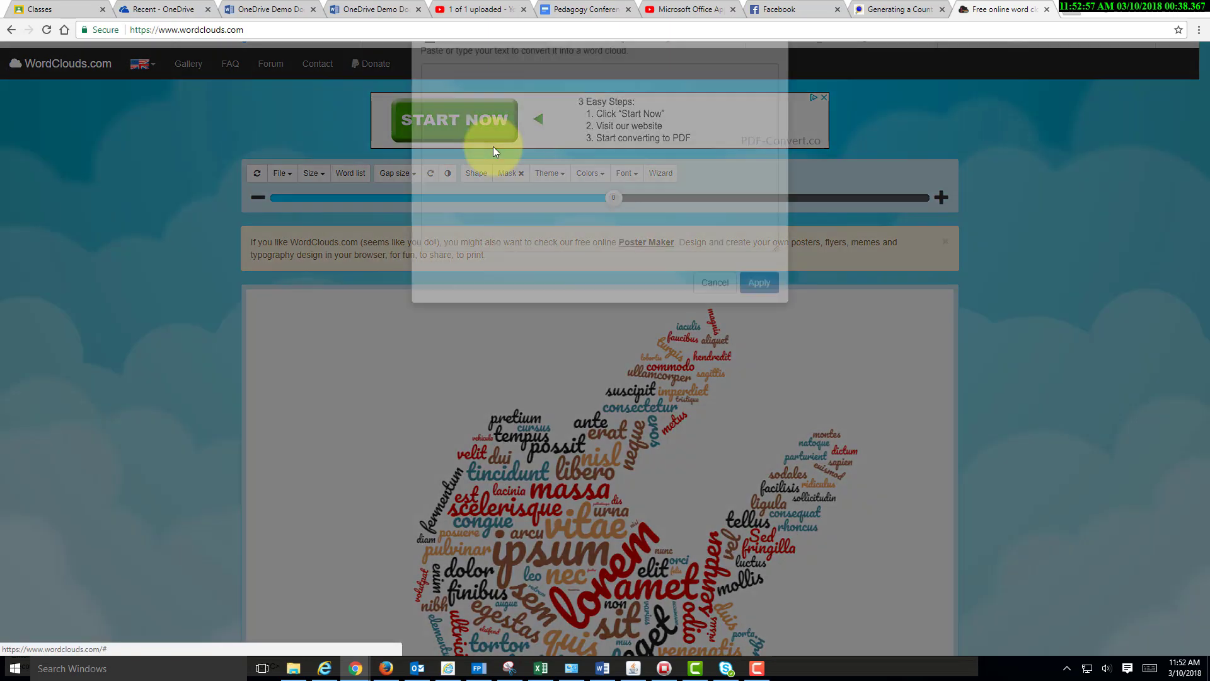
right_click(493, 148)
click(528, 222)
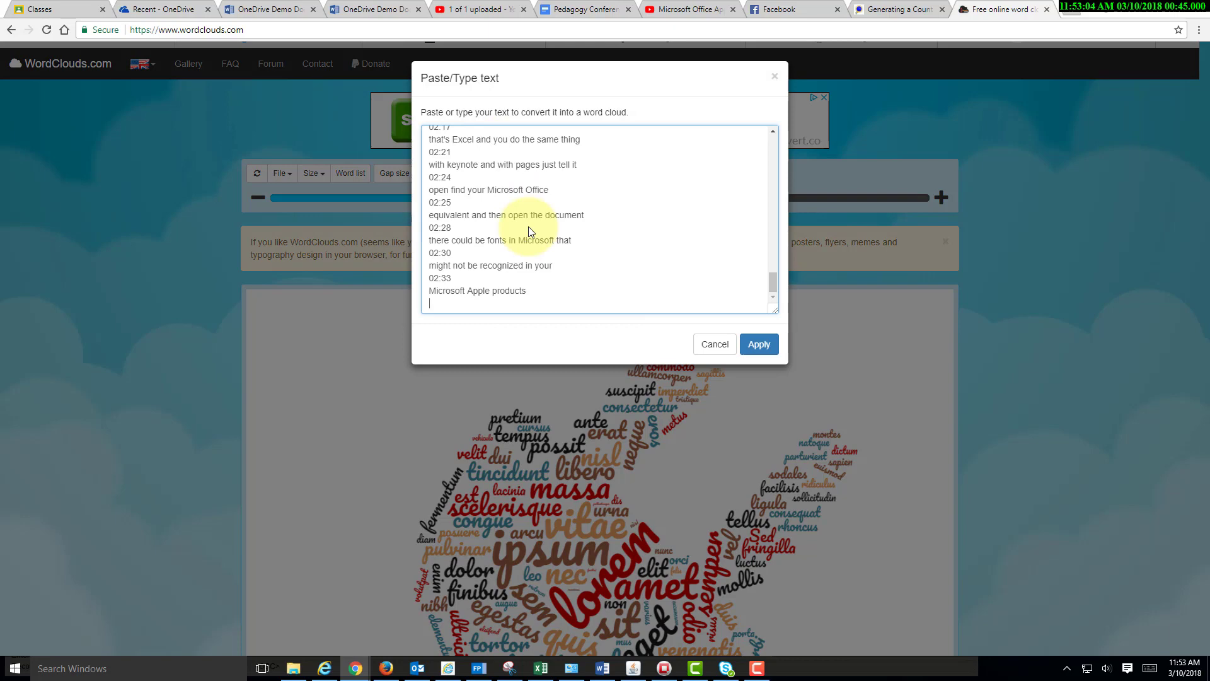
click(753, 345)
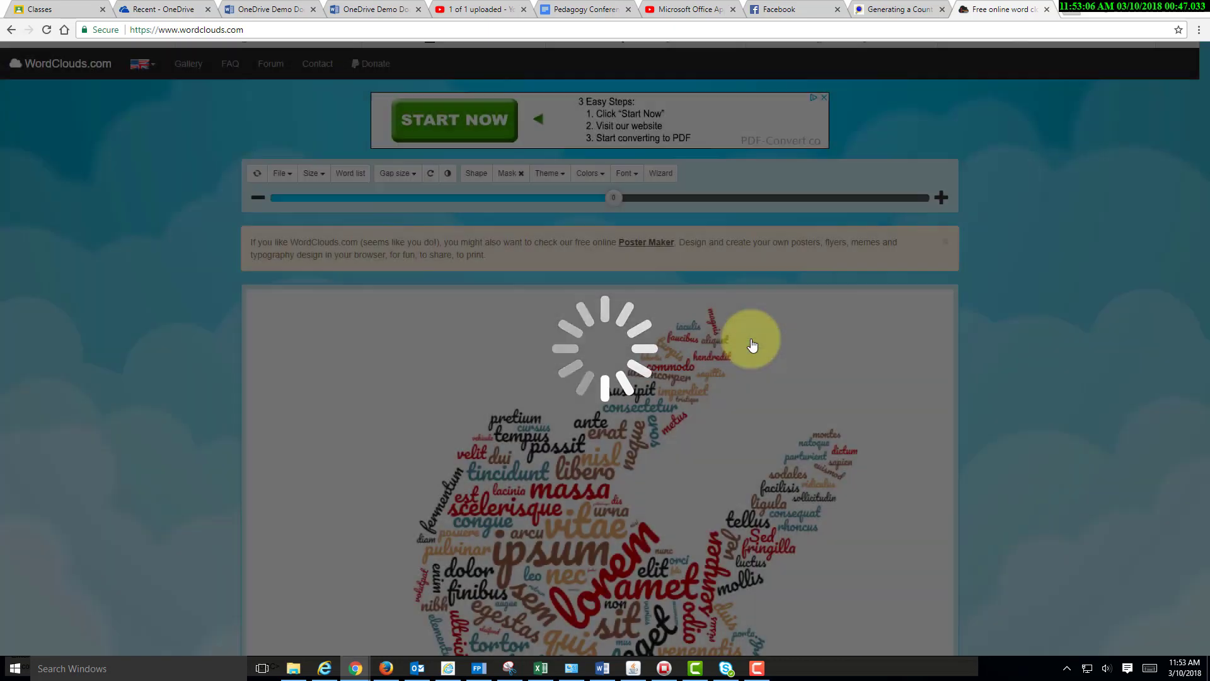
click(755, 280)
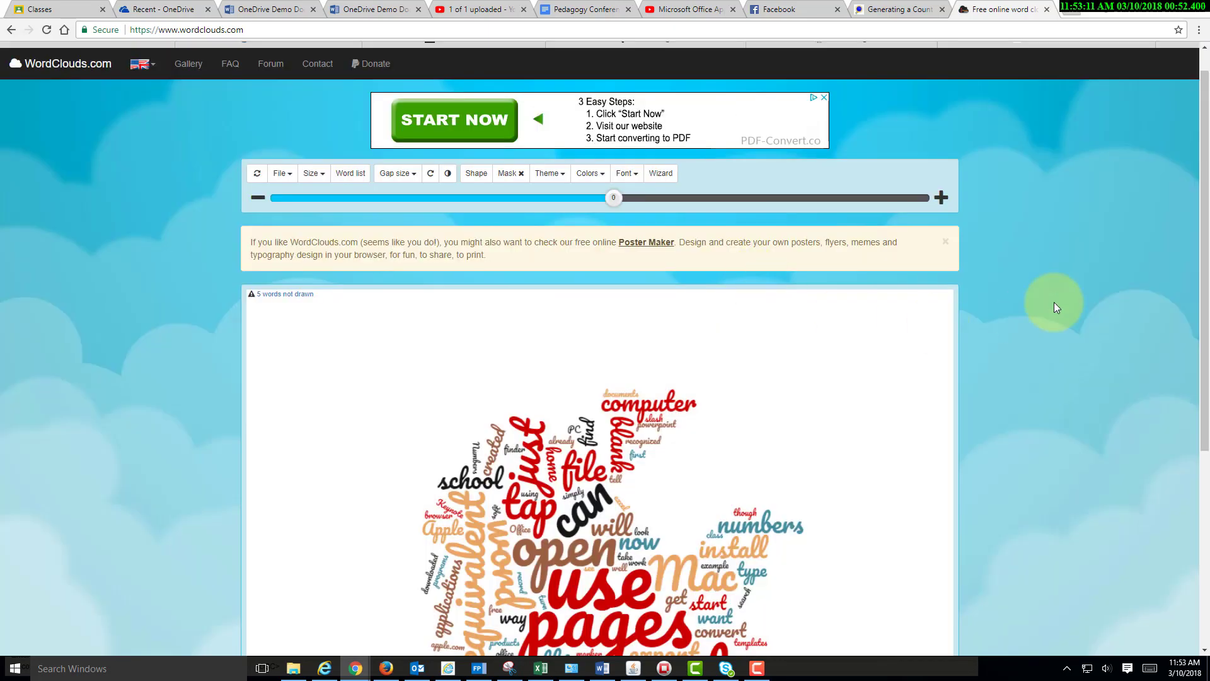
Step: Change the word cloud's shape to the one between the rectangle and circle, and apply the black theme with white, orange and red words
drag(1204, 270, 1206, 389)
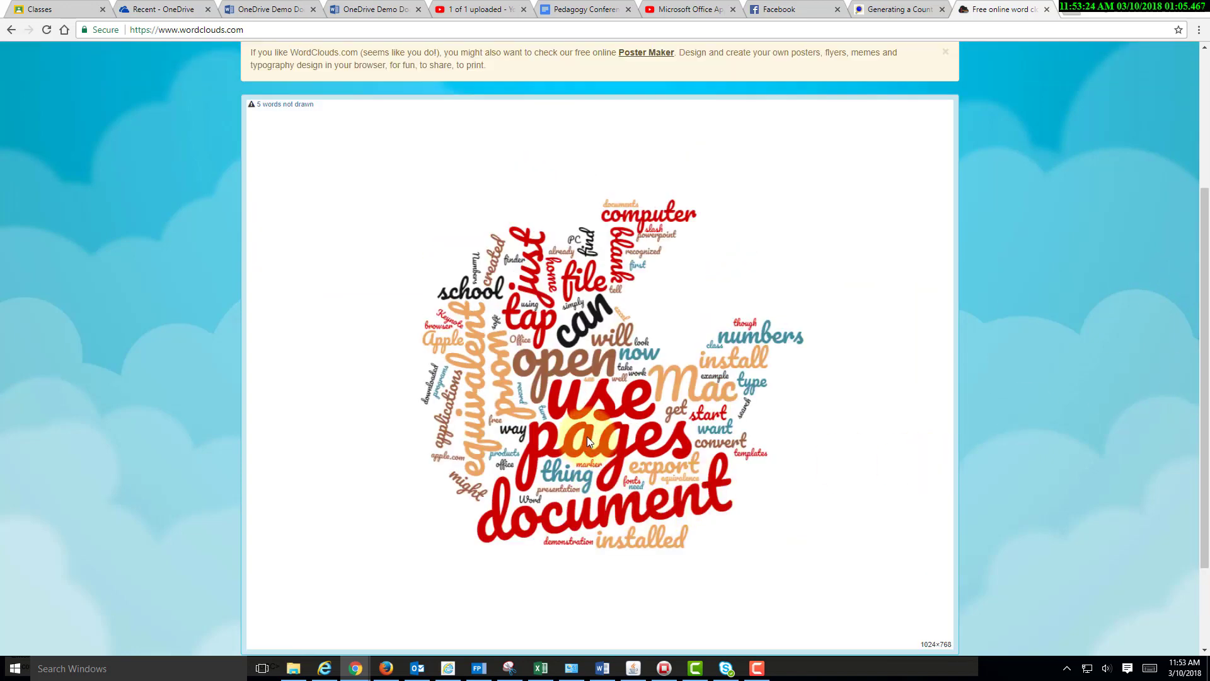
scroll(1155, 449, up, 3)
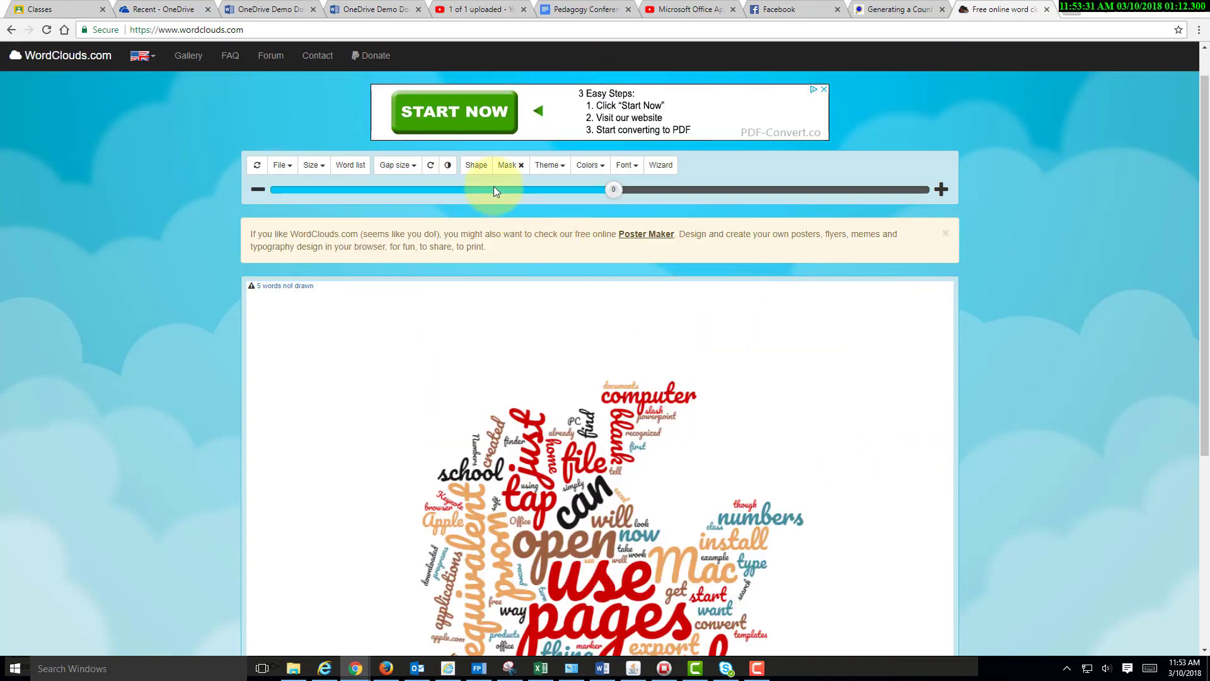
click(477, 165)
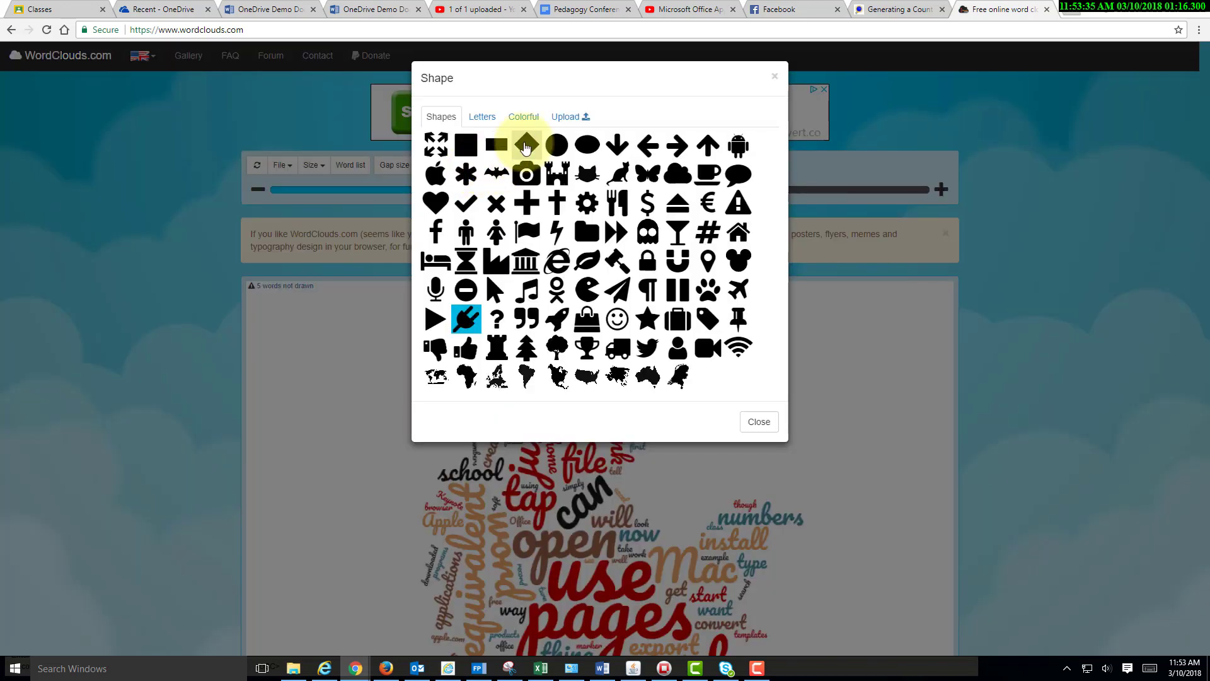
click(526, 144)
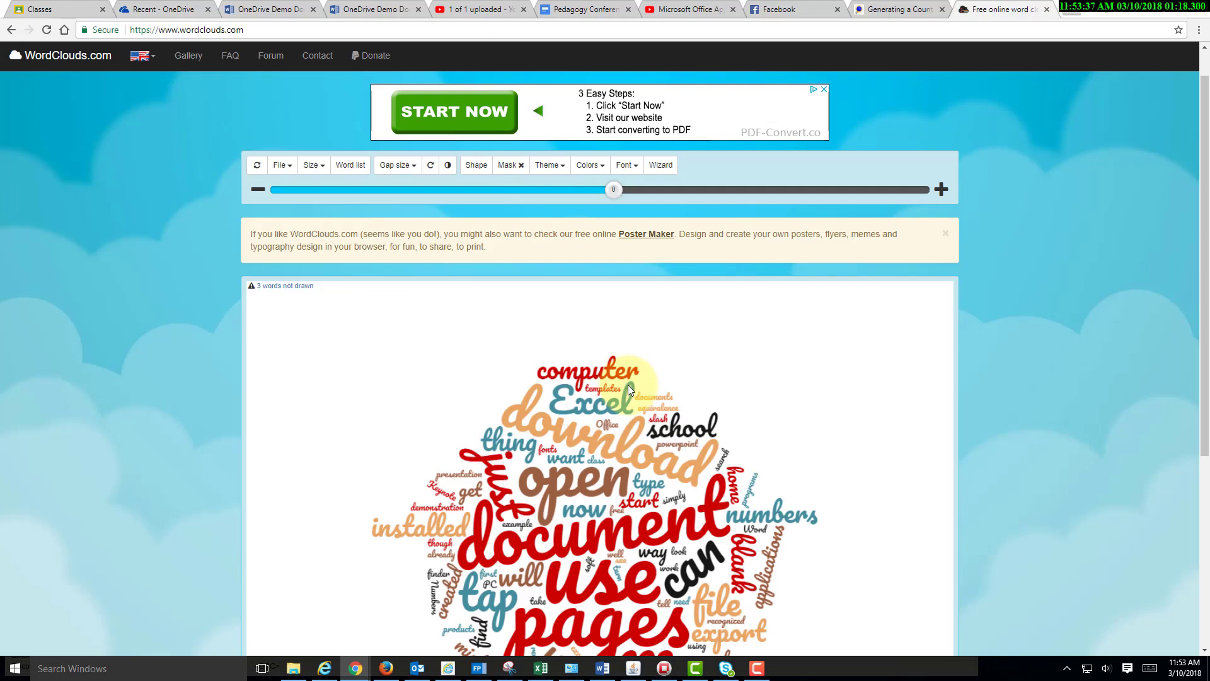
click(548, 166)
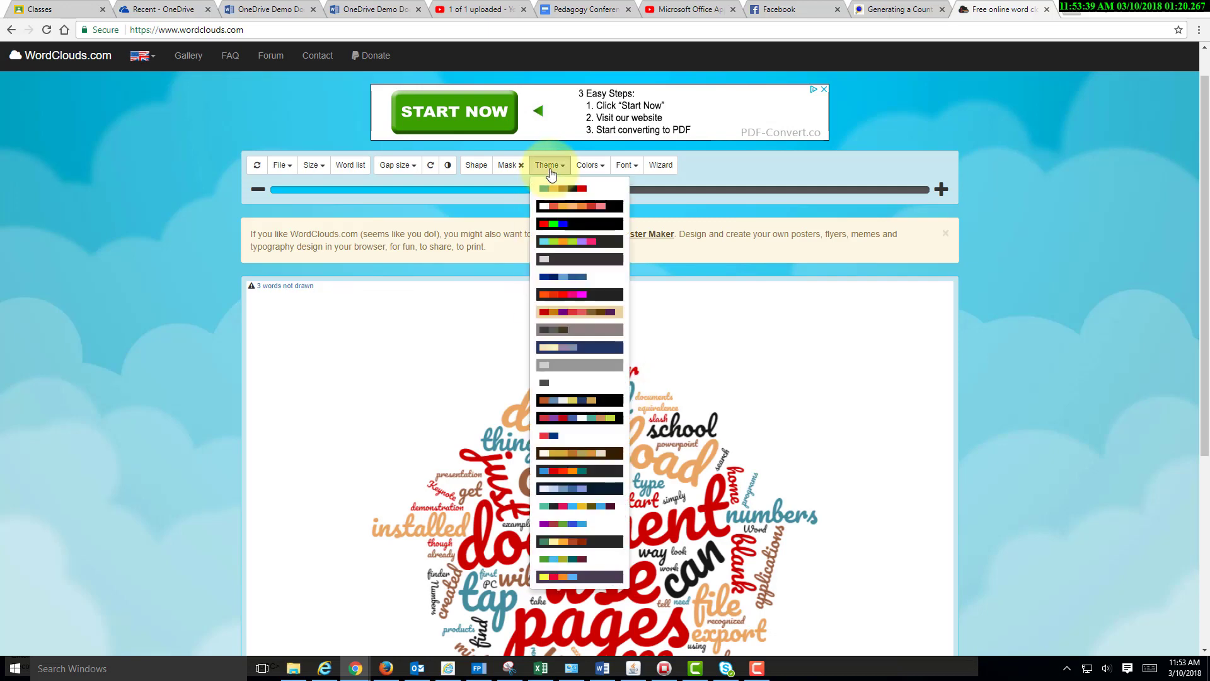
click(558, 208)
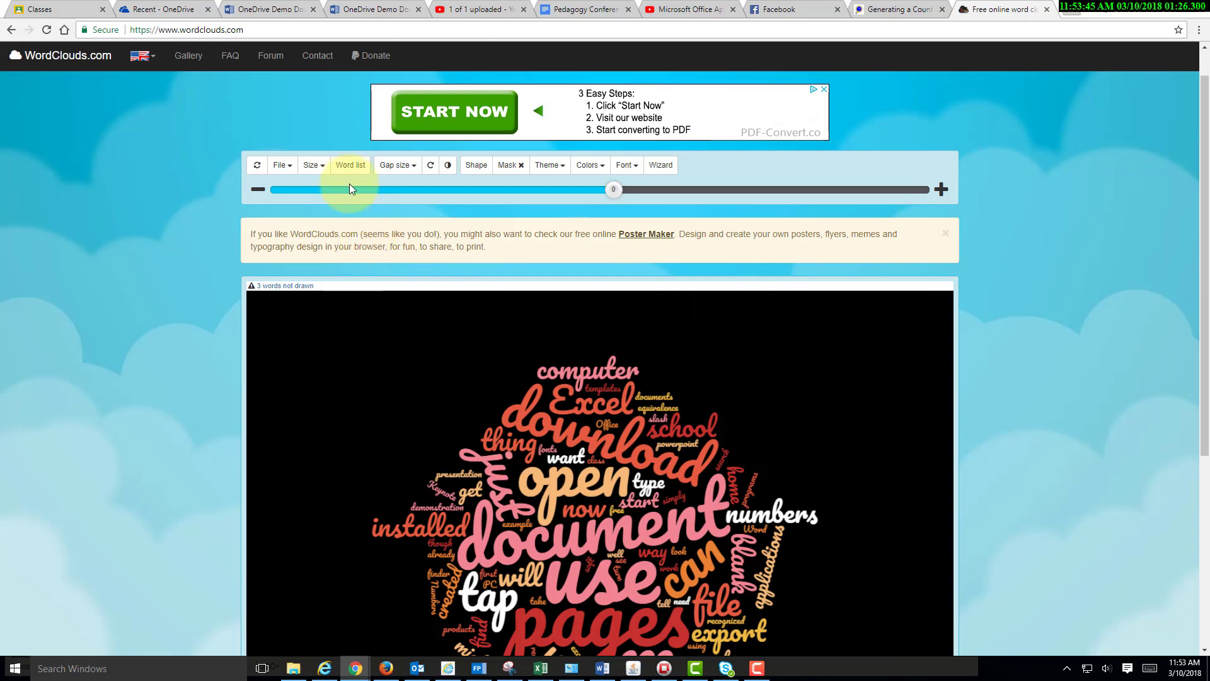
Step: Copy the word cloud's entire word list with its weights, from Microsoft down to PC
click(348, 166)
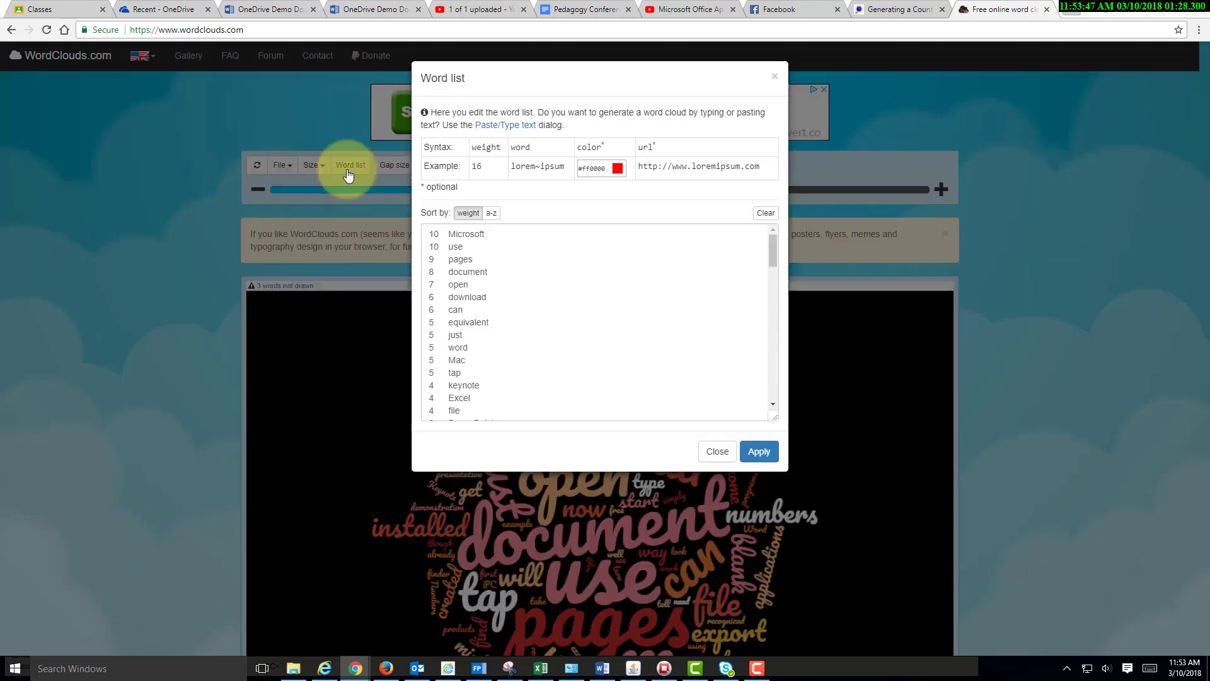
mouse_move(769, 254)
mouse_down()
mouse_move(771, 322)
mouse_move(776, 246)
mouse_up()
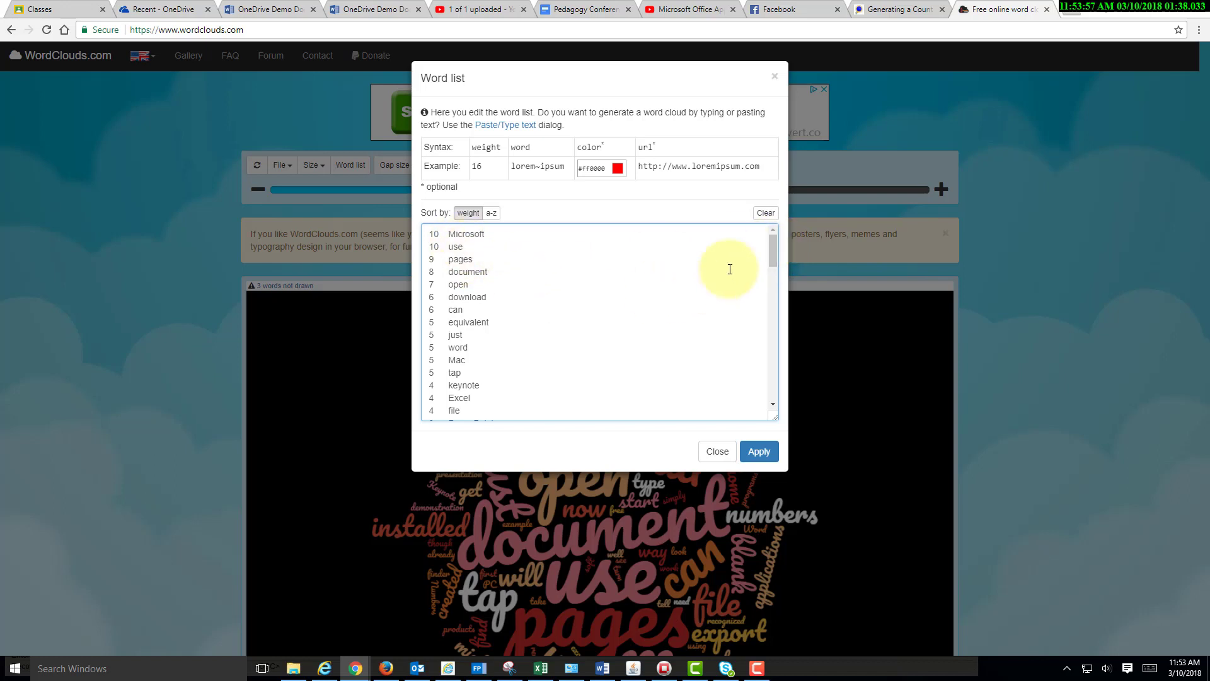
drag(772, 255, 770, 305)
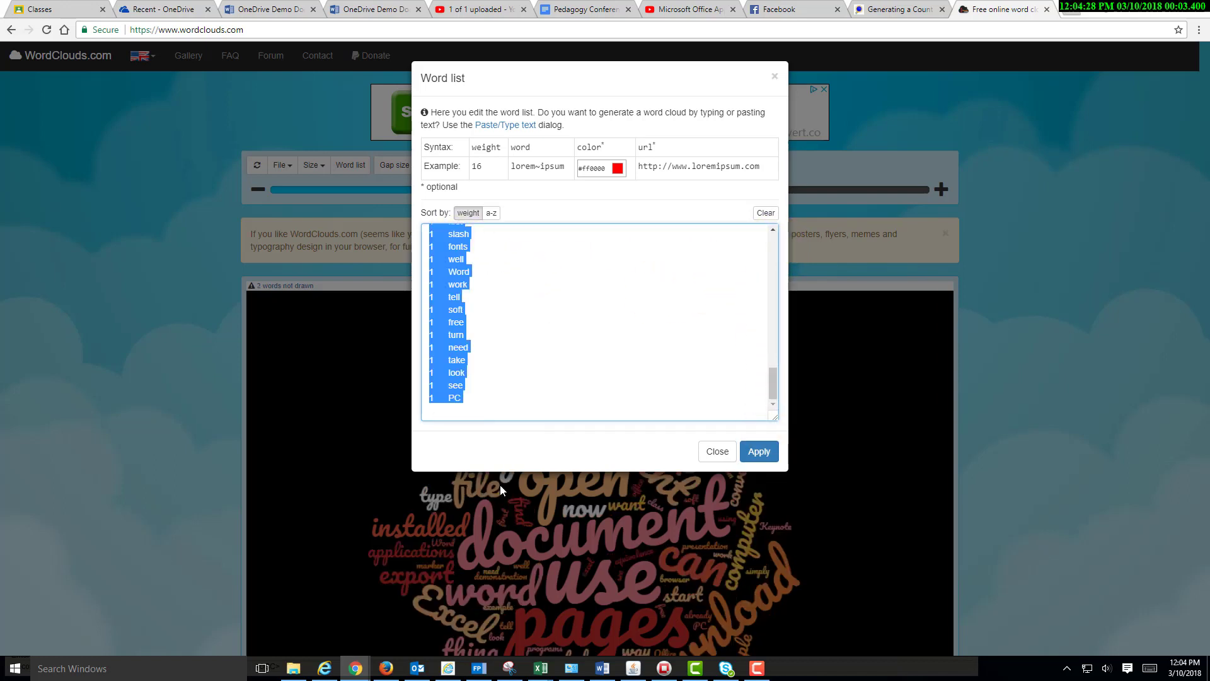
click(623, 378)
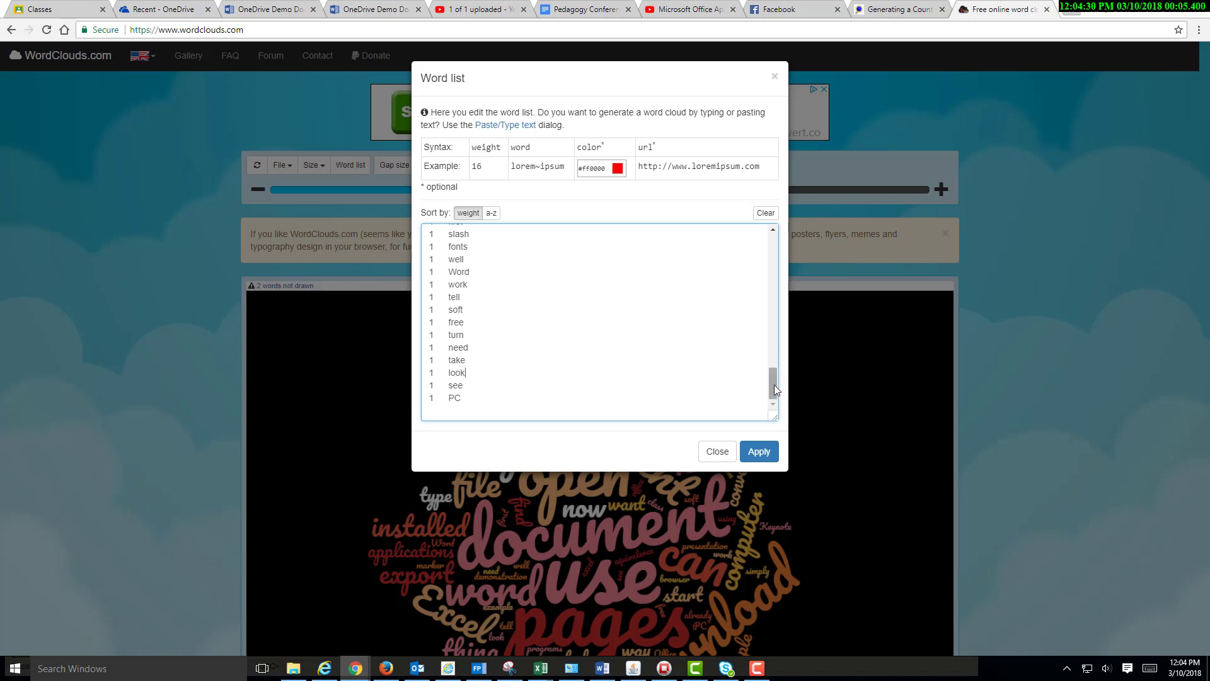
drag(774, 384, 774, 243)
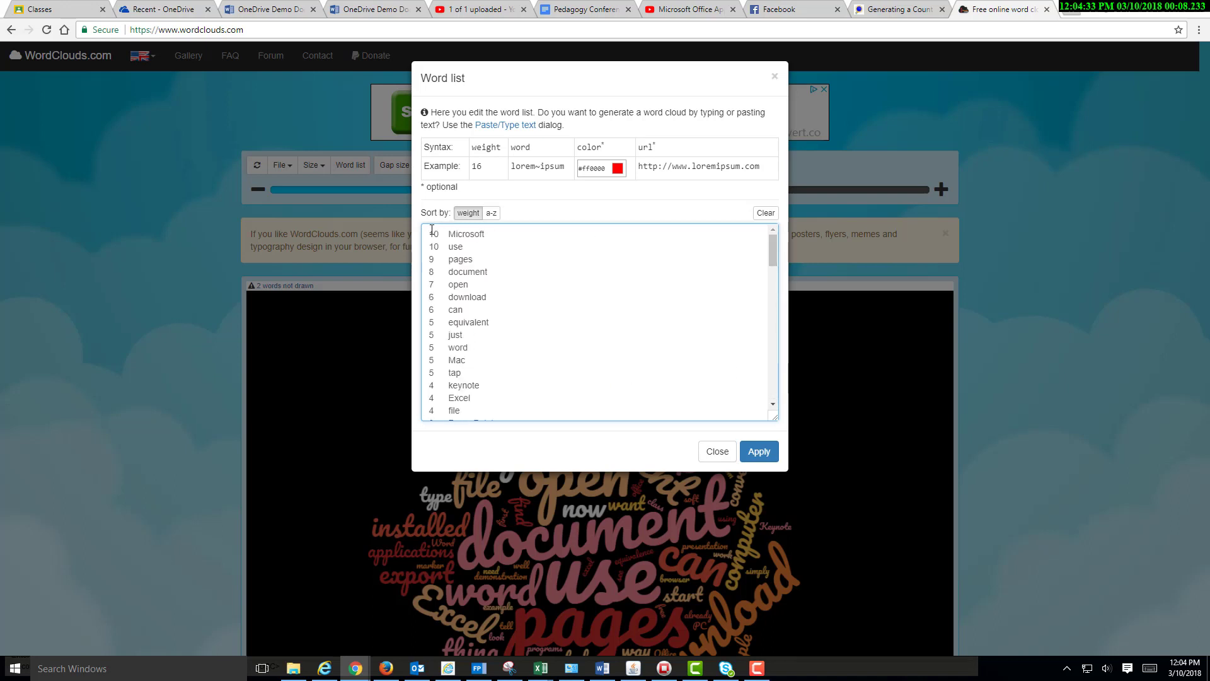
drag(430, 232, 451, 416)
right_click(450, 384)
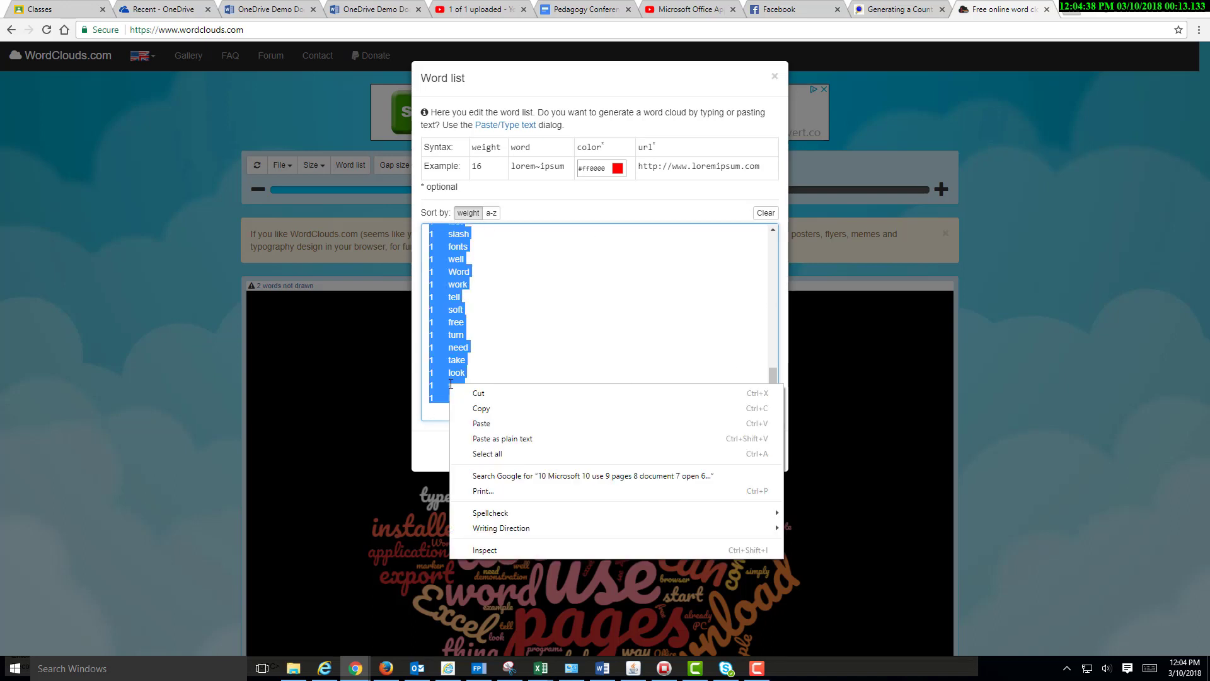
click(478, 410)
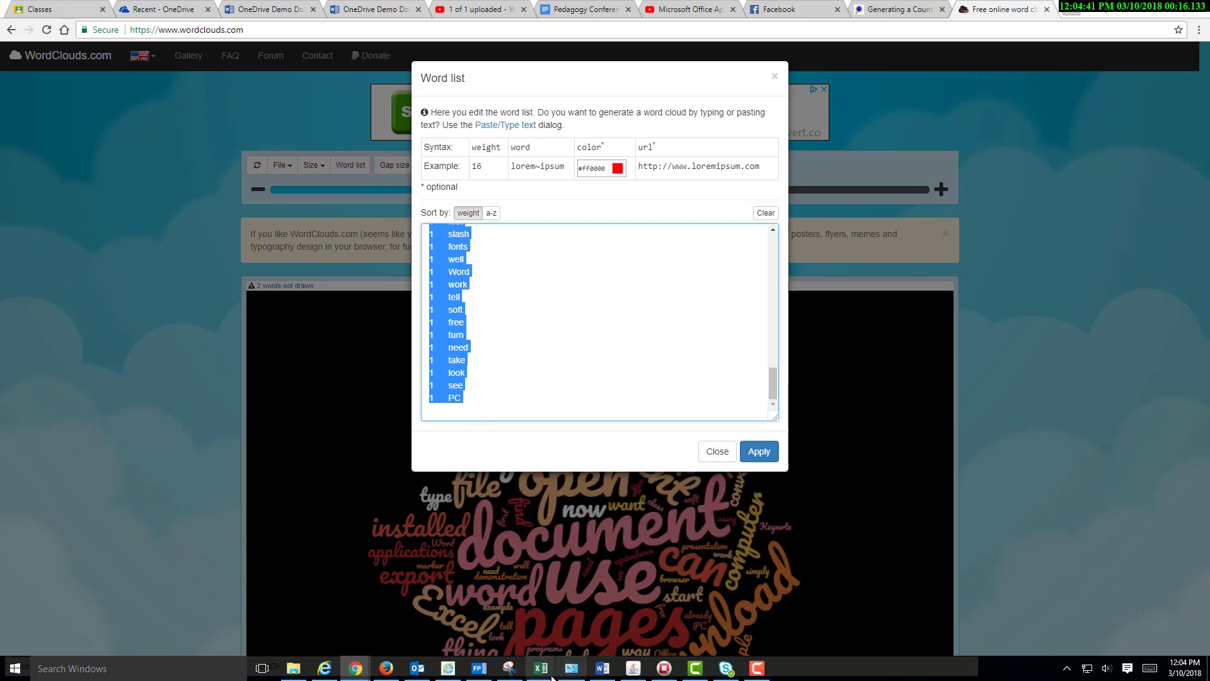
Step: Switch to the blank Excel workbook and paste the word list at cell A1, matching the destination formatting
mouse_move(552, 678)
click(609, 618)
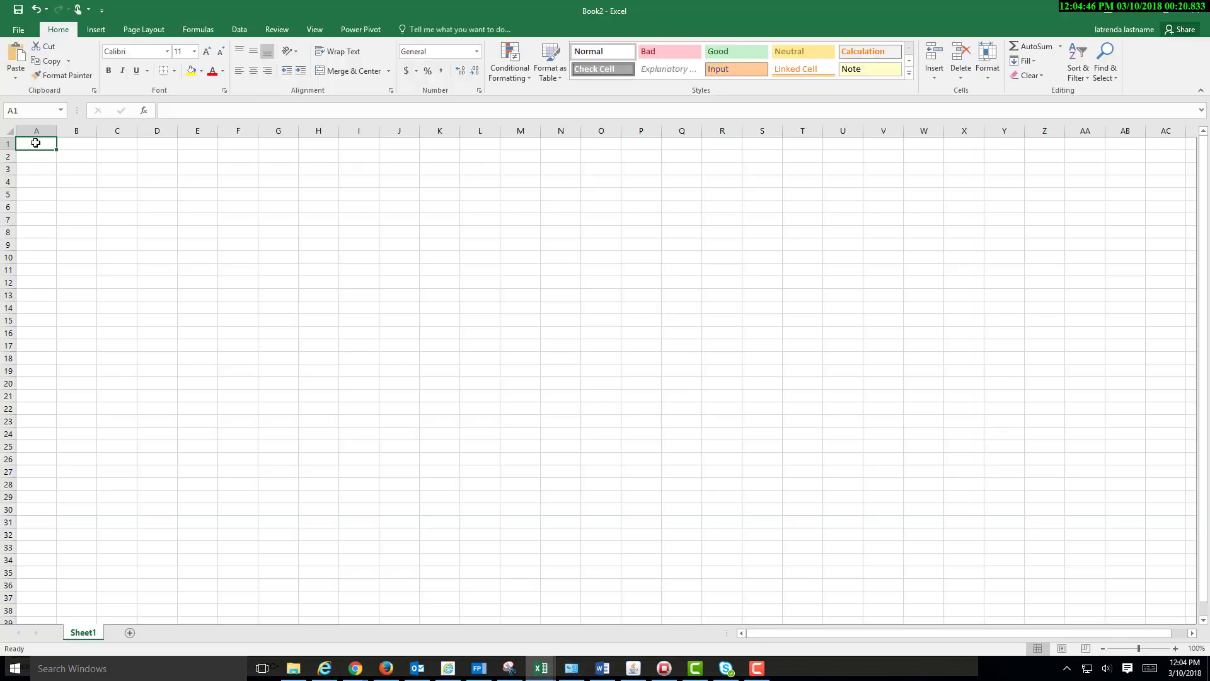
right_click(36, 144)
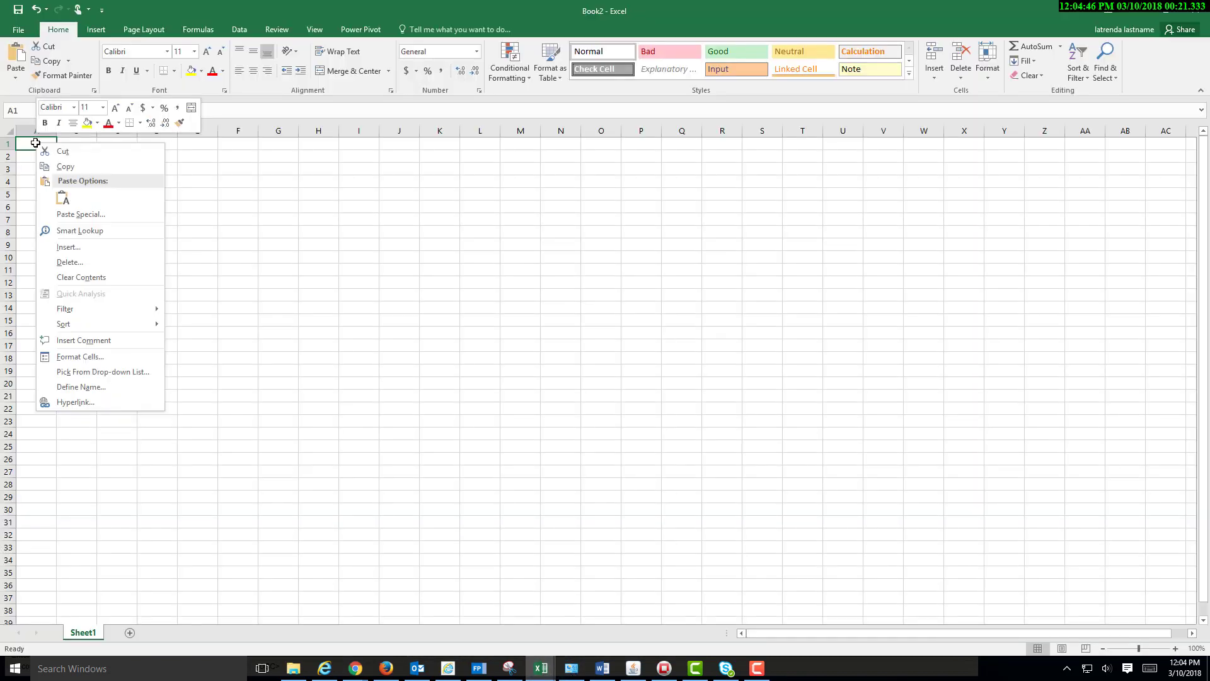
click(62, 198)
Step: Examine the pasted weights in column A and words in column B down to the end of the list
click(30, 147)
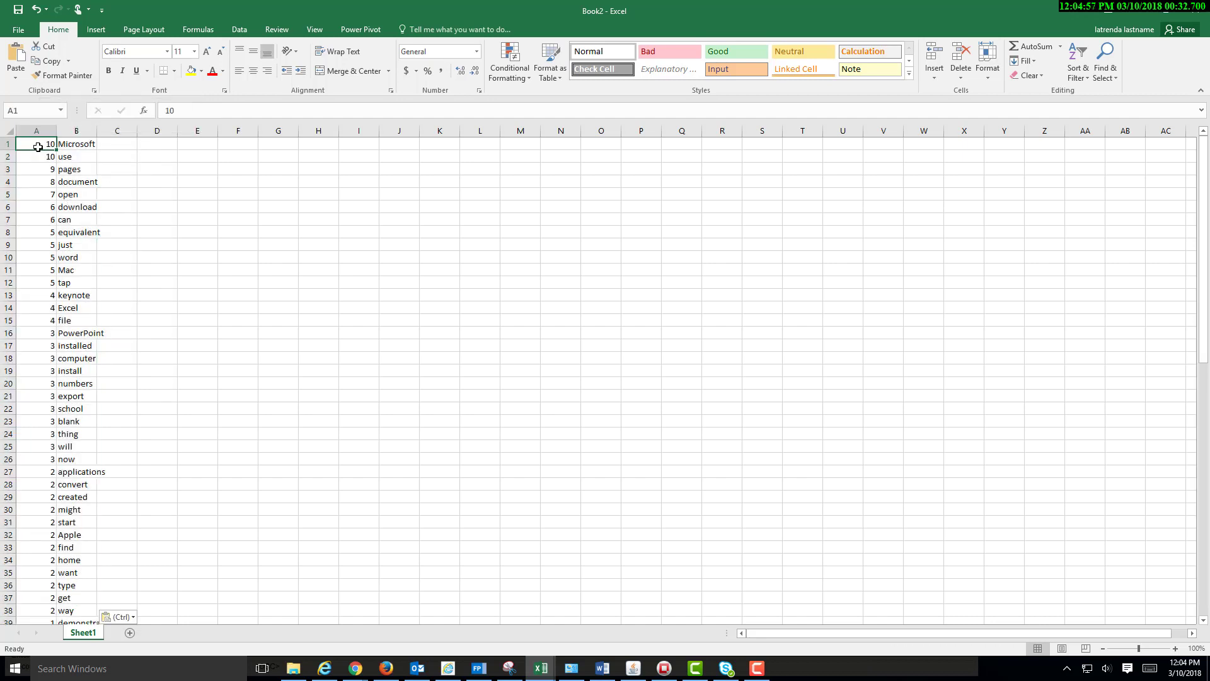
click(81, 146)
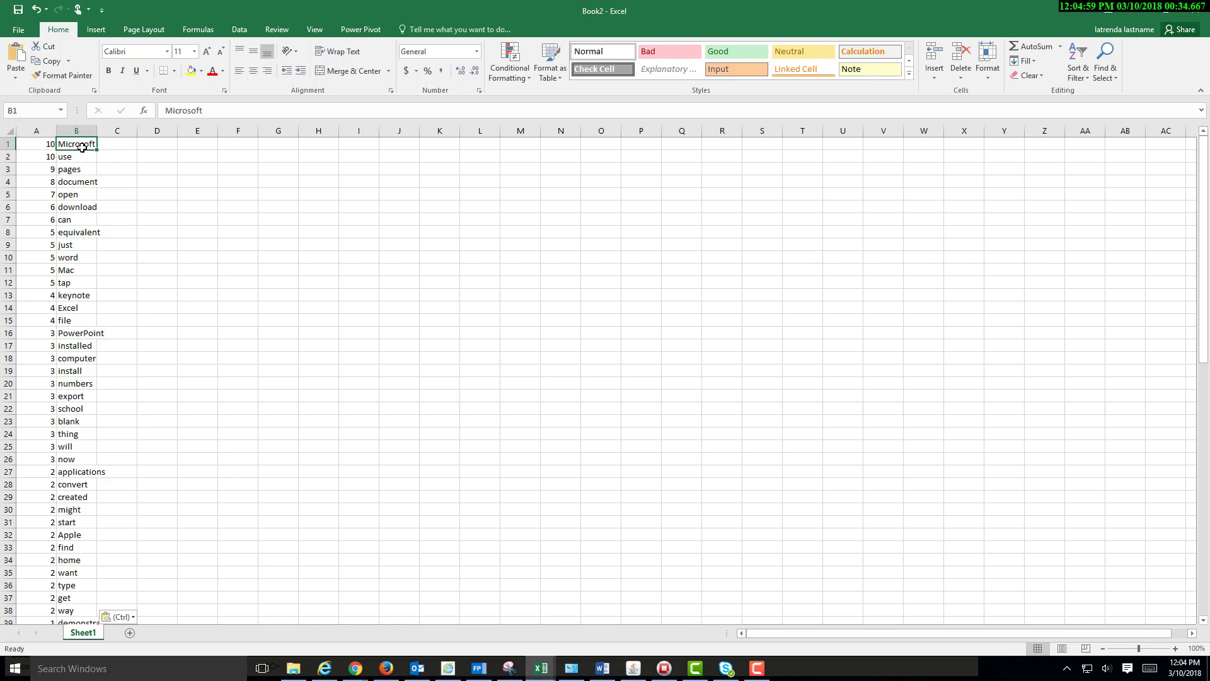
click(82, 562)
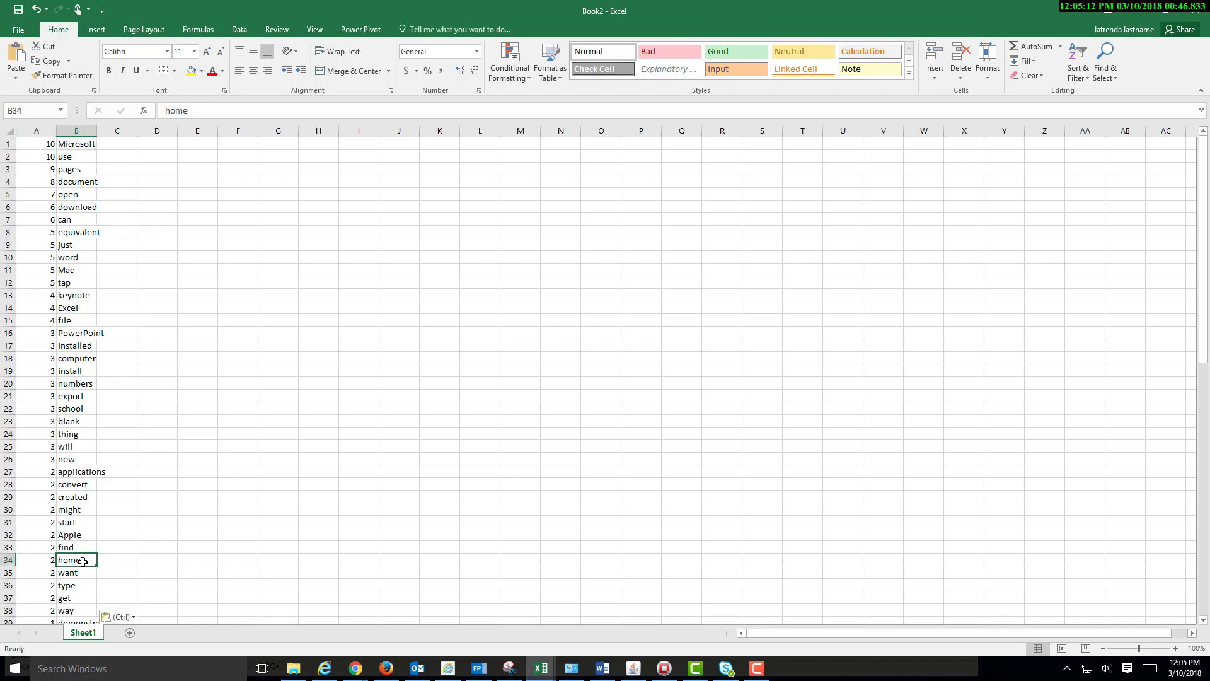
key(Down)
key(Down)
key(Down)
key(Down)
key(Down)
key(Down)
key(Down)
key(Down)
key(Down)
key(Down)
key(Down)
key(Down)
key(Down)
key(Down)
key(Down)
key(Down)
key(Down)
key(Down)
key(Down)
key(Down)
key(Down)
key(Down)
key(Down)
key(Down)
key(Down)
key(Down)
key(Down)
key(Down)
key(Down)
key(Down)
key(Down)
key(Down)
key(Down)
key(Down)
key(Down)
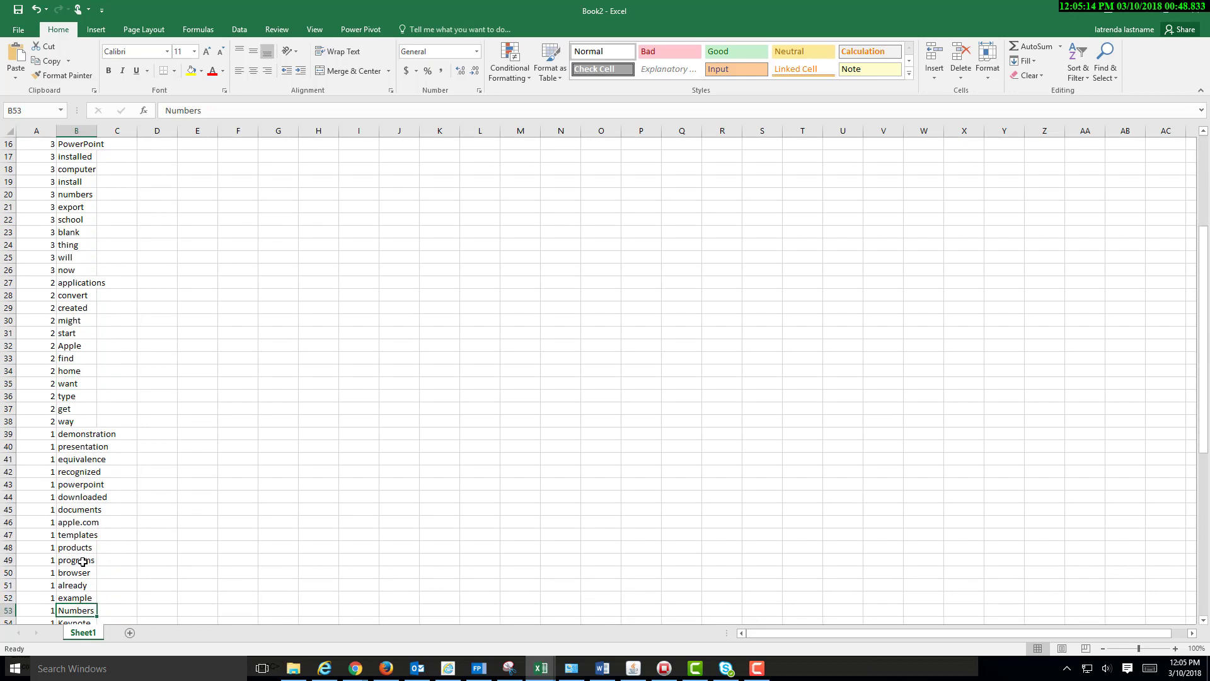
key(Down)
key(Down)
key(Down)
key(Down)
key(Down)
key(Down)
key(Down)
key(Down)
key(Down)
key(Down)
key(Down)
key(Down)
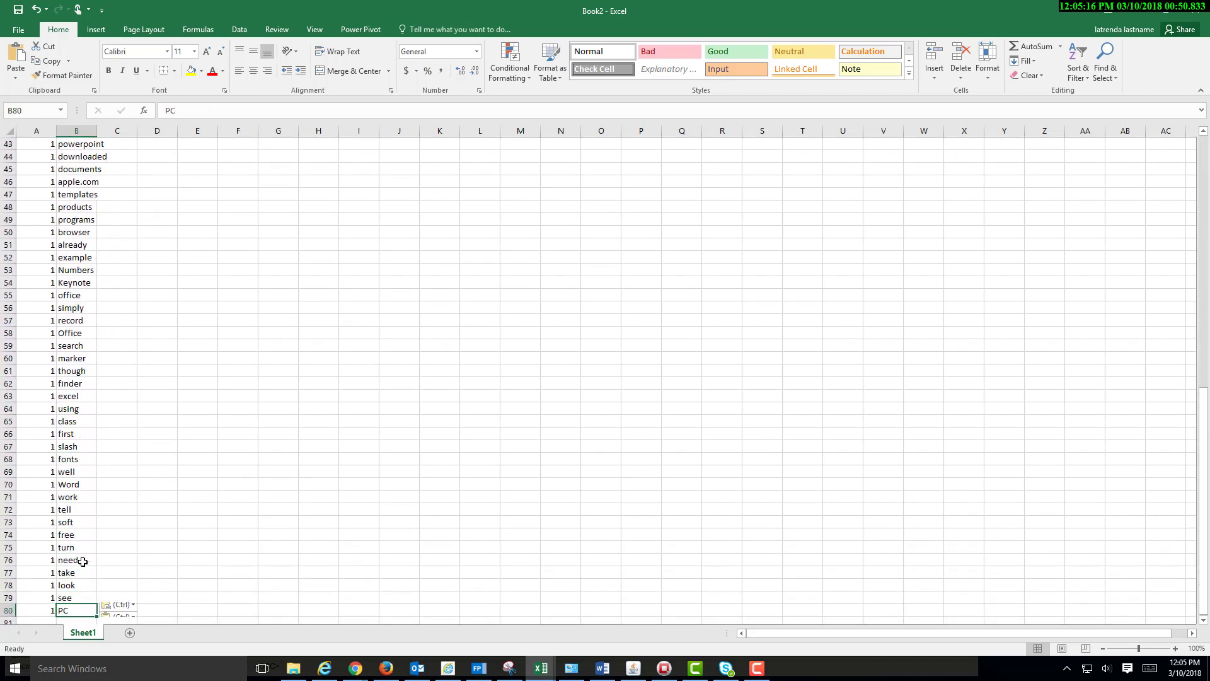
key(Left)
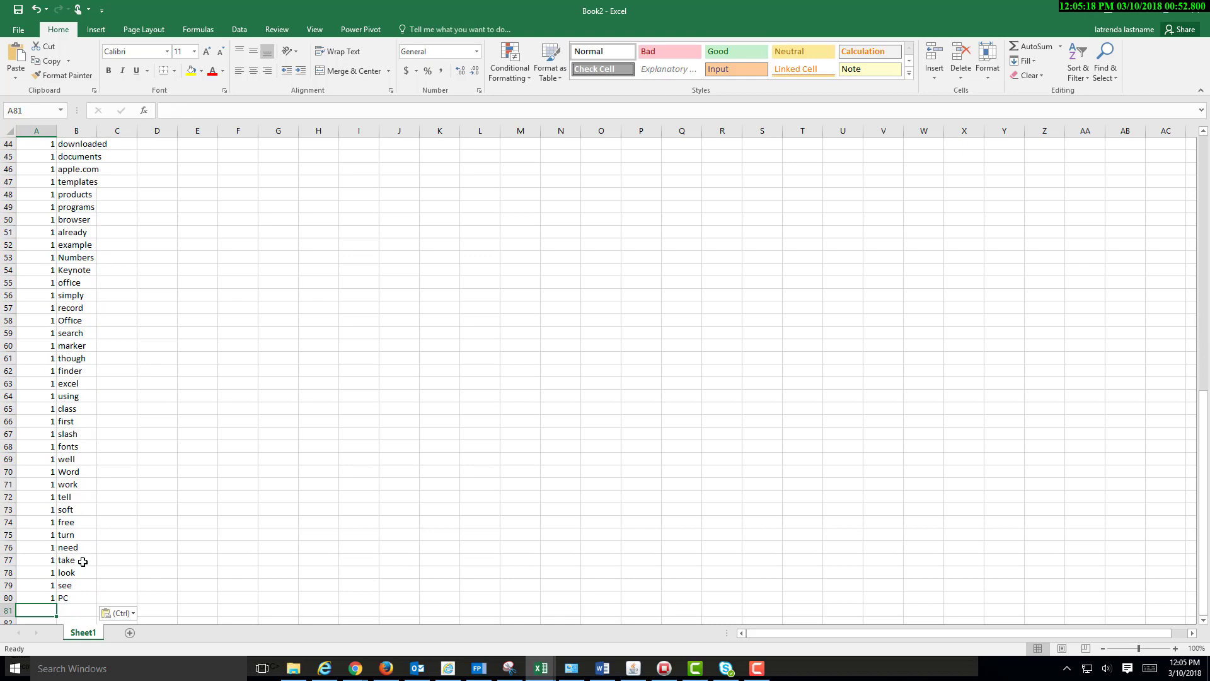
key(Down)
key(Down)
key(Down)
key(Down)
key(Down)
key(Down)
key(Down)
key(Down)
key(Down)
key(Down)
key(Down)
key(Down)
key(Down)
key(Down)
key(Down)
key(Down)
key(Down)
key(Down)
key(Down)
key(Down)
key(Page_Up)
key(Page_Up)
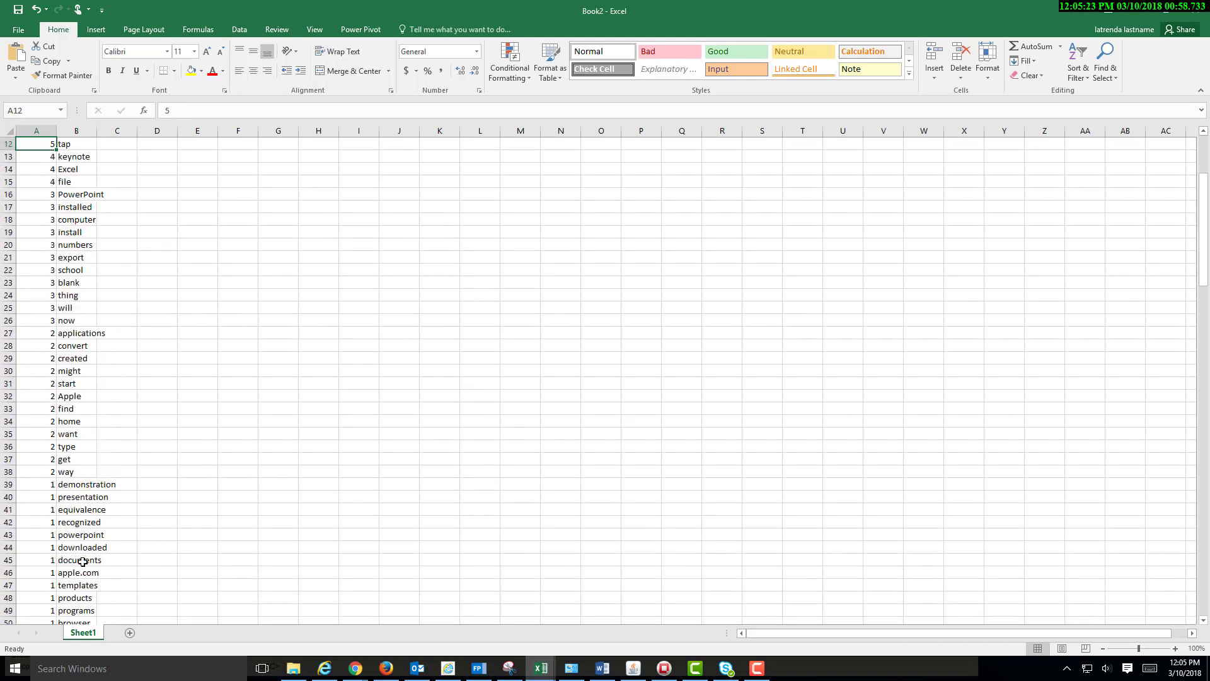
Step: Try to create a PivotTable on a new worksheet from the headerless word list in A1:B160
key(Page_Up)
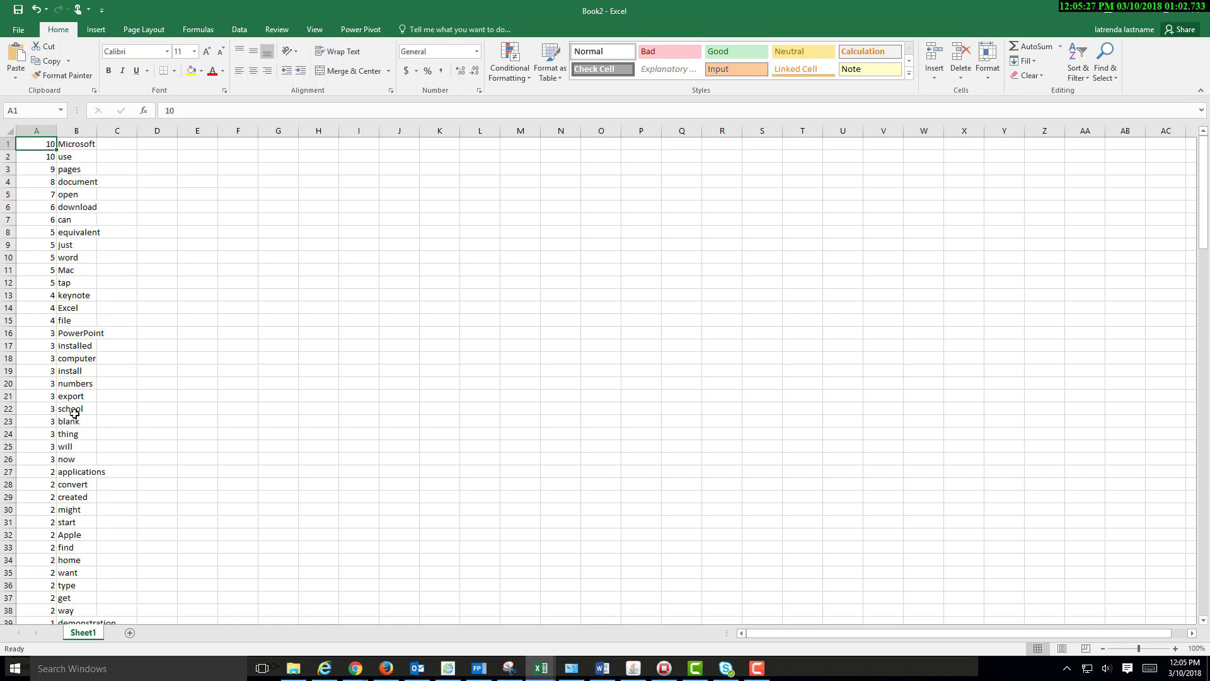
click(239, 29)
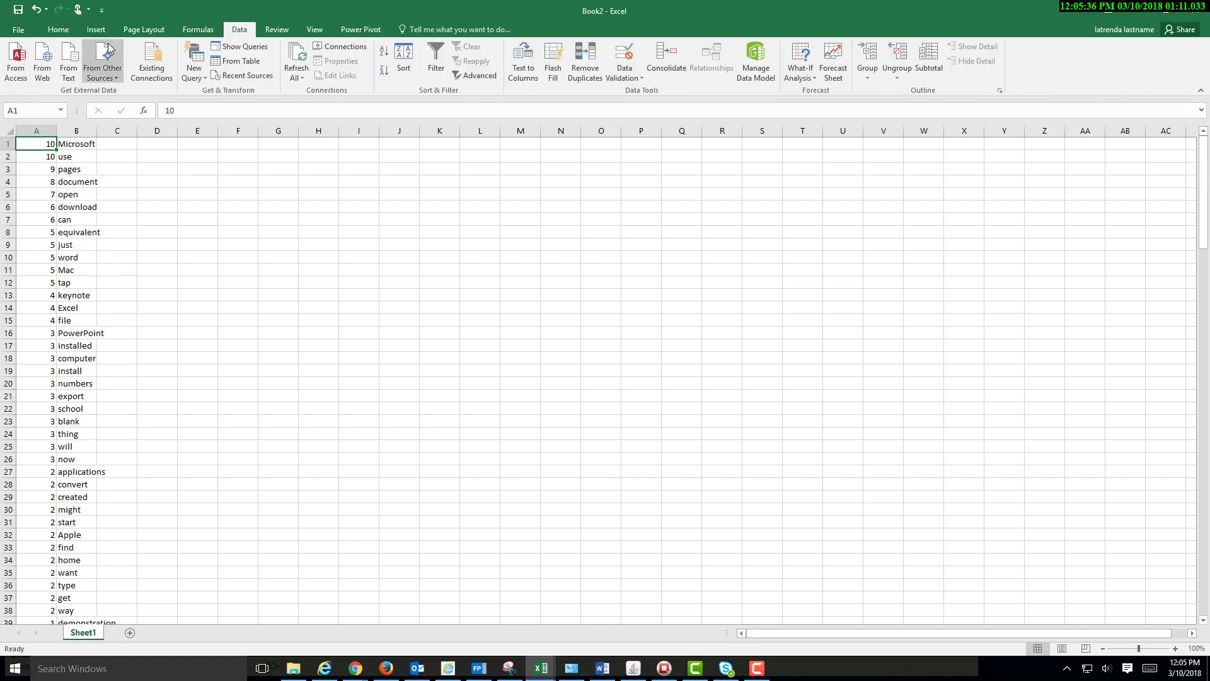
click(96, 29)
click(15, 63)
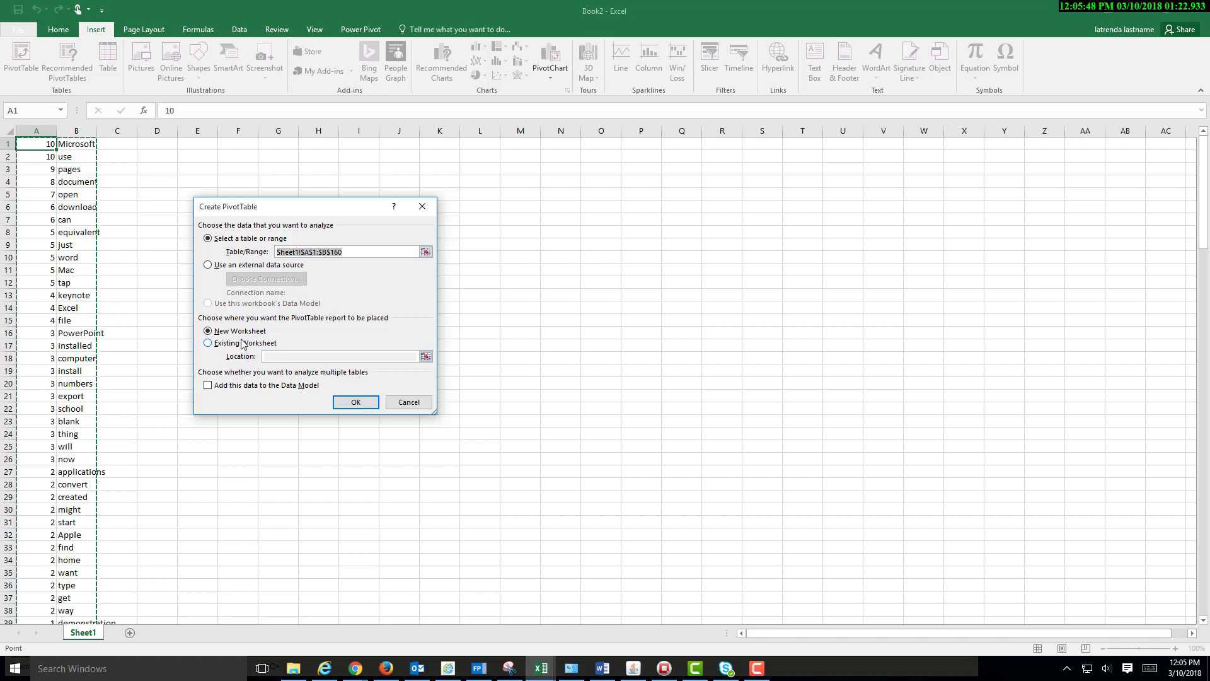
click(355, 406)
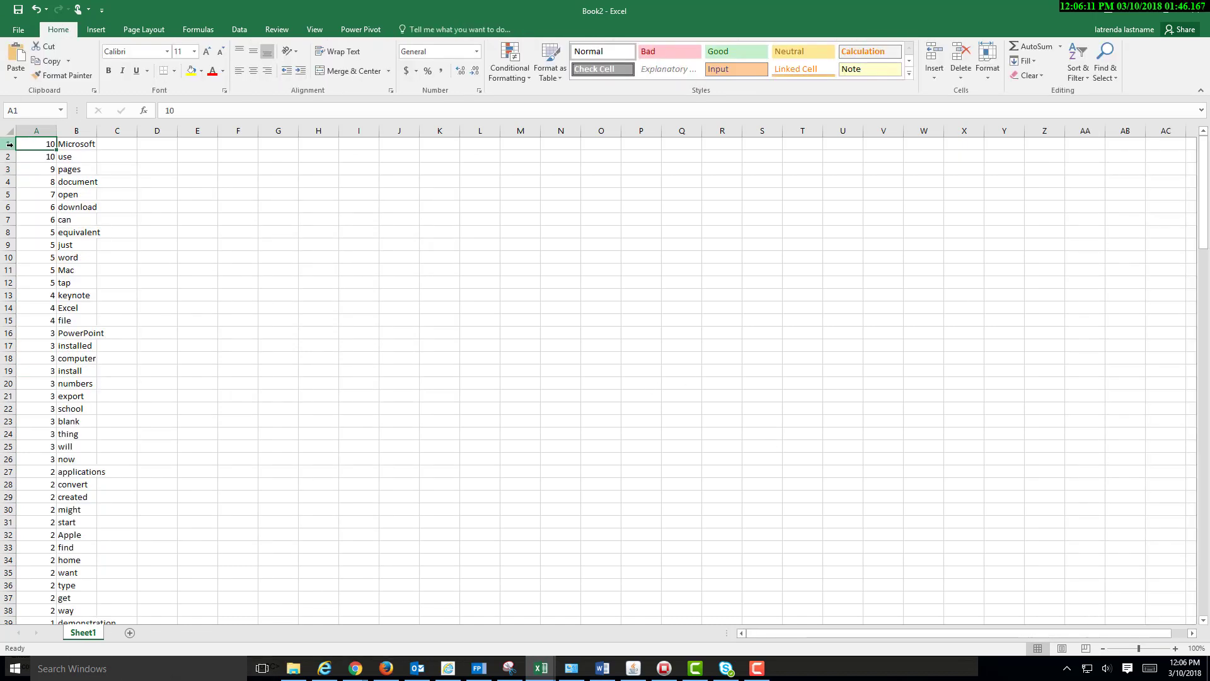
Step: Insert a blank row above the word list and enter the headers Count in A1 and Word in B1
click(10, 145)
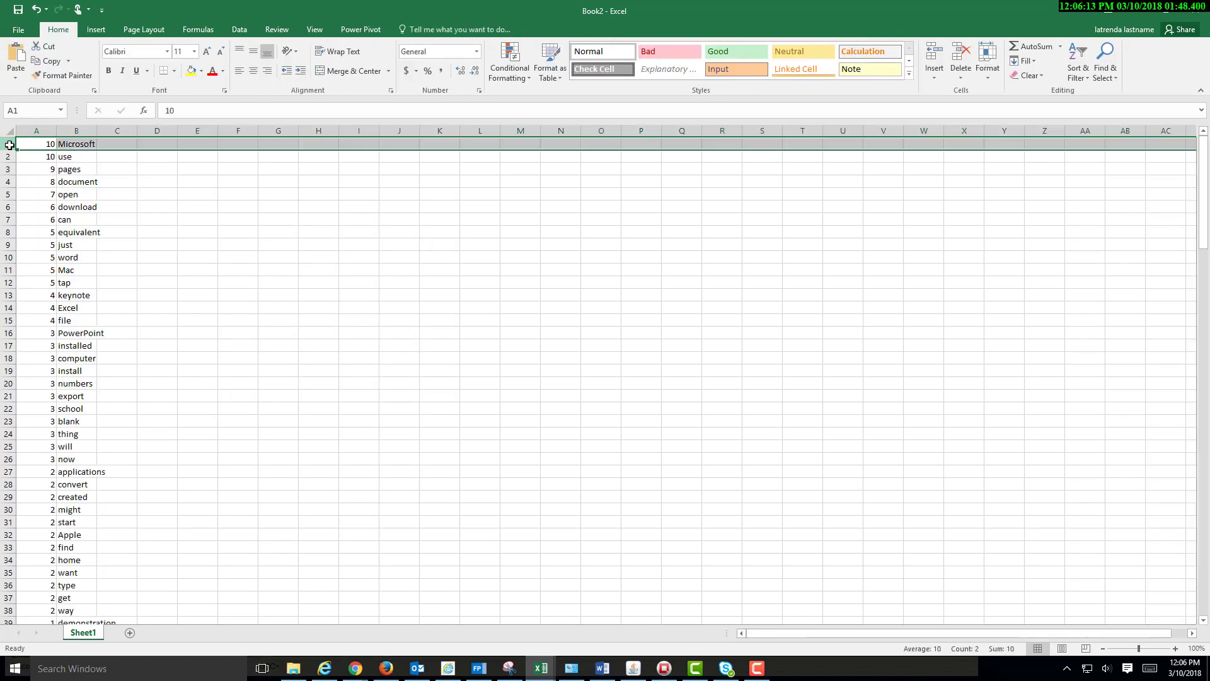
right_click(11, 145)
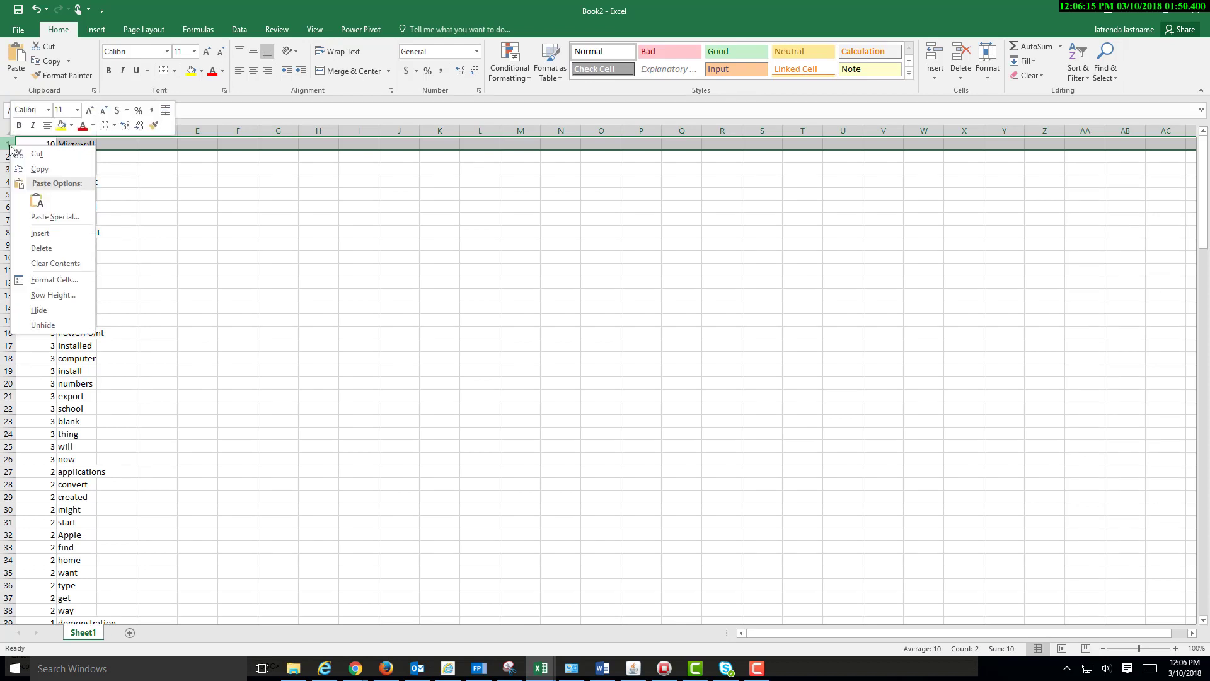
click(39, 233)
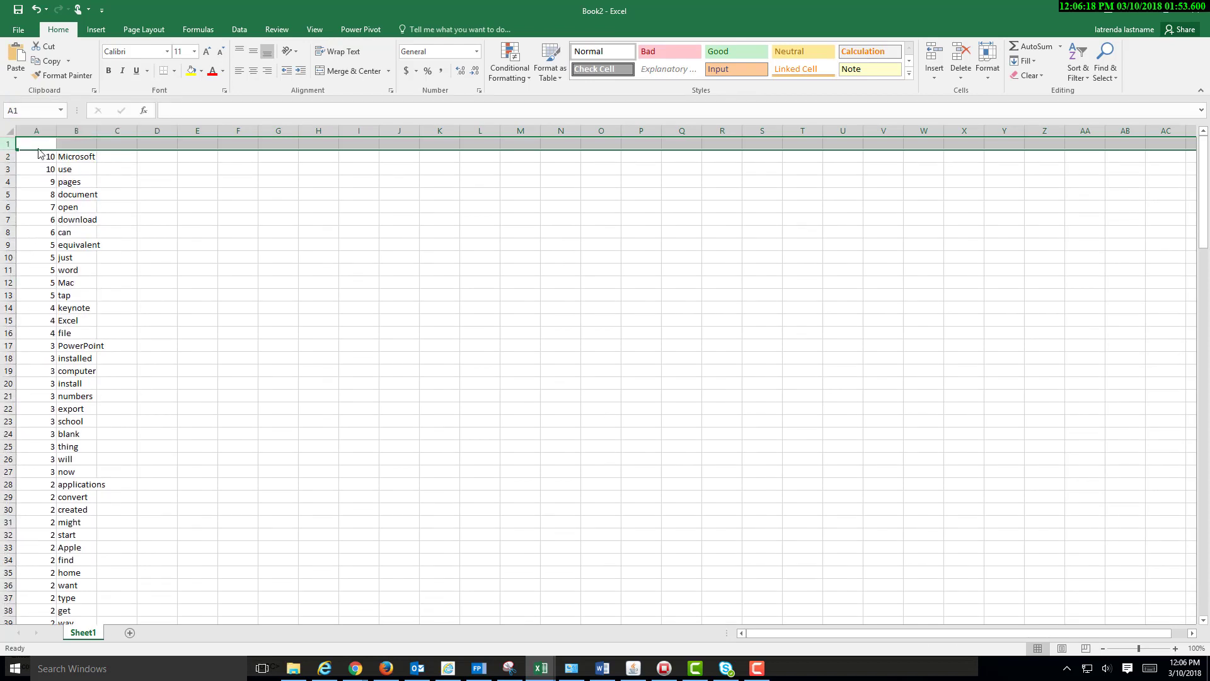
click(39, 144)
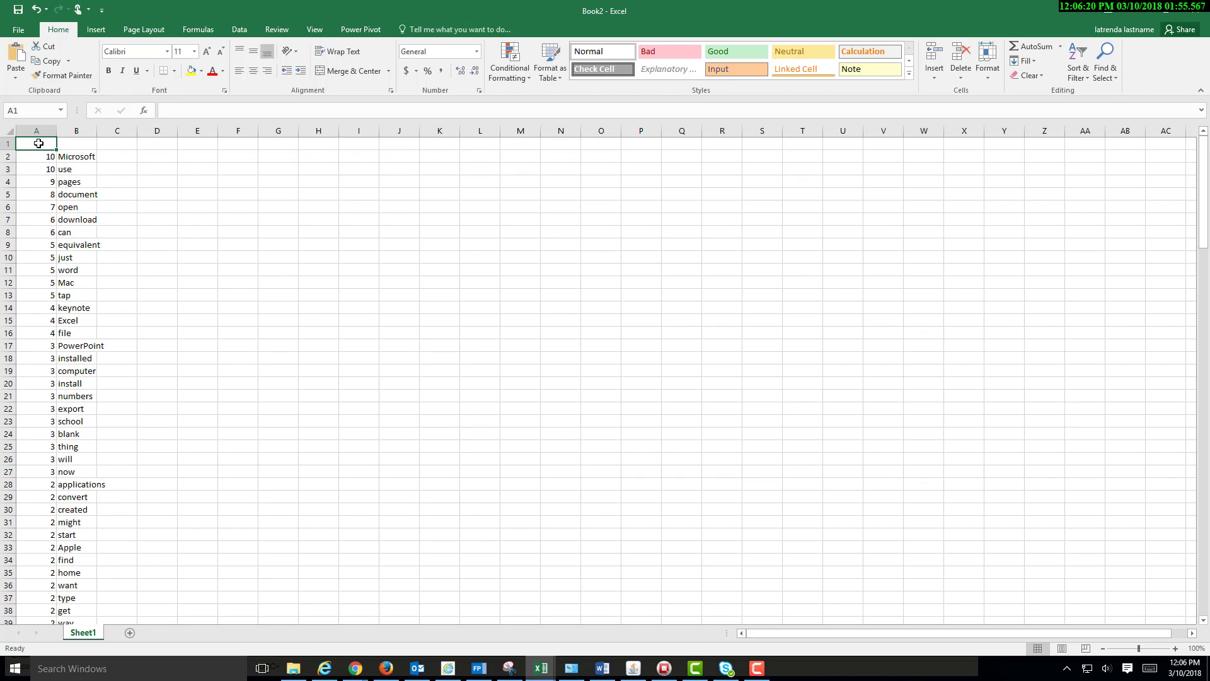
text(Count)
key(Tab)
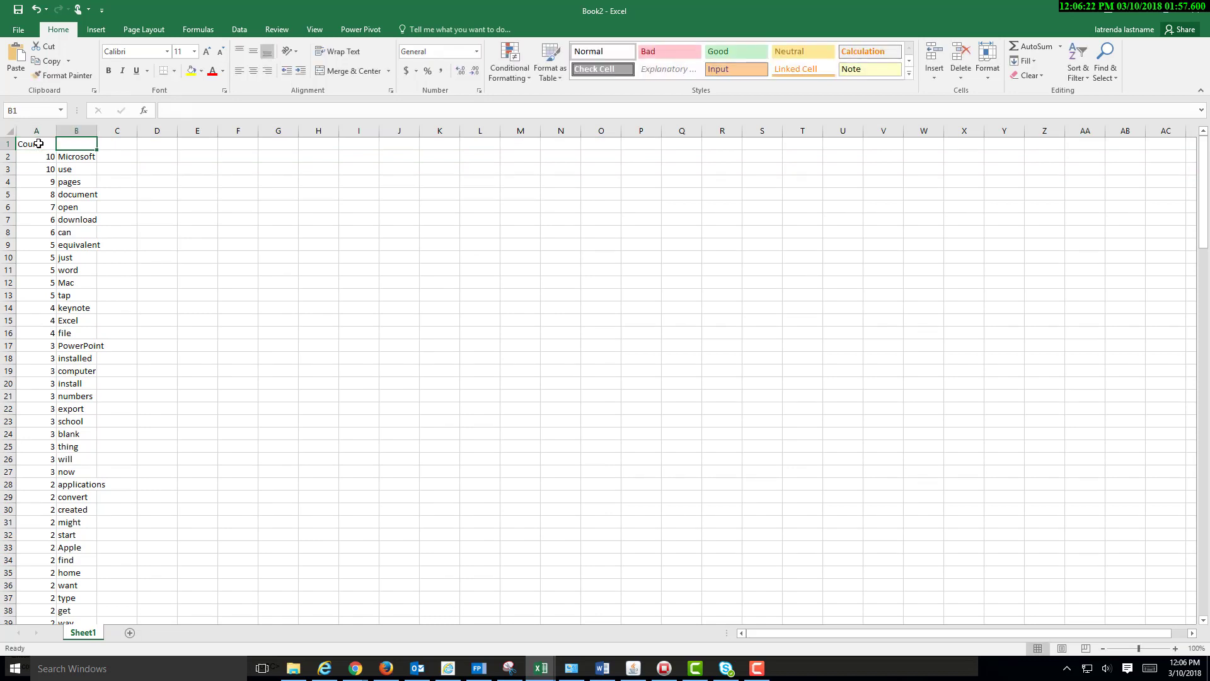
text(Word)
key(Return)
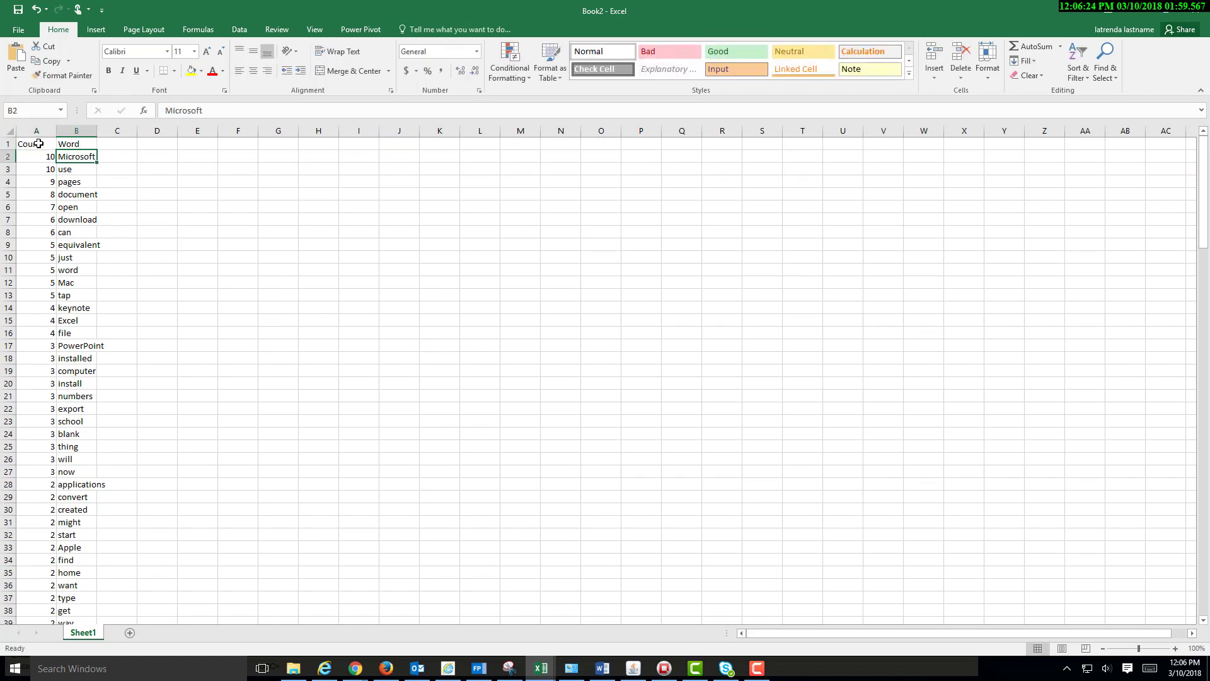
Step: Create a PivotTable on a new worksheet from the entire Sheet1, with Word as rows and Count as values
click(10, 133)
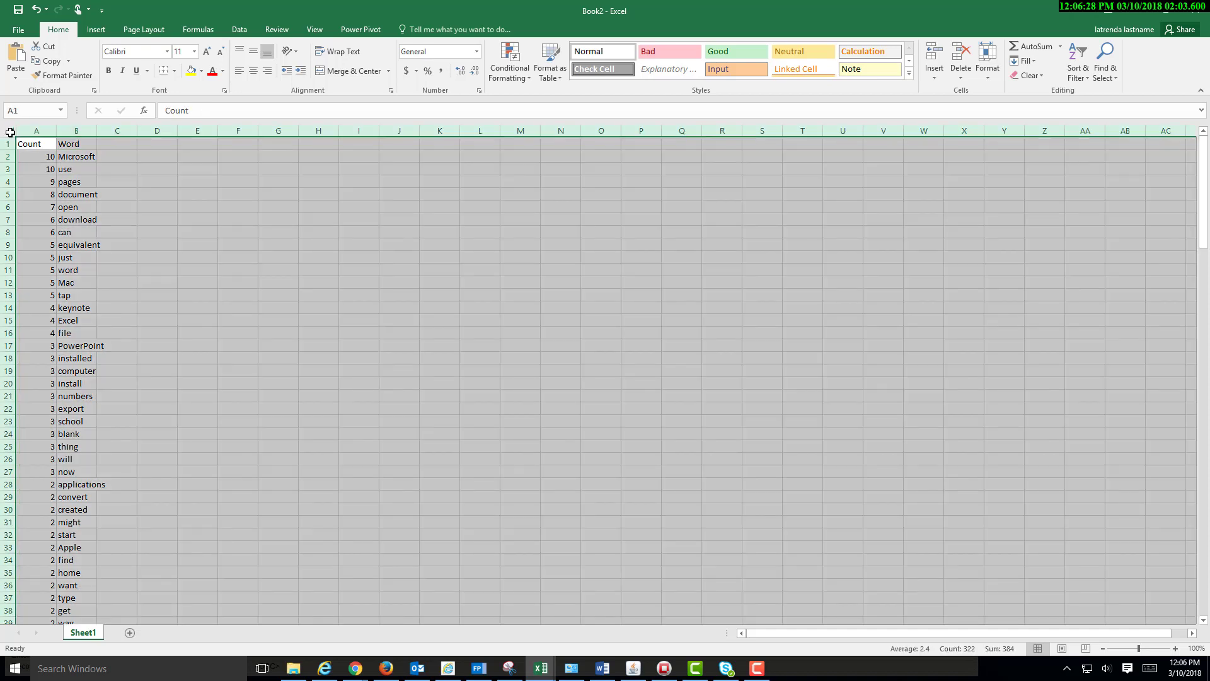
click(96, 30)
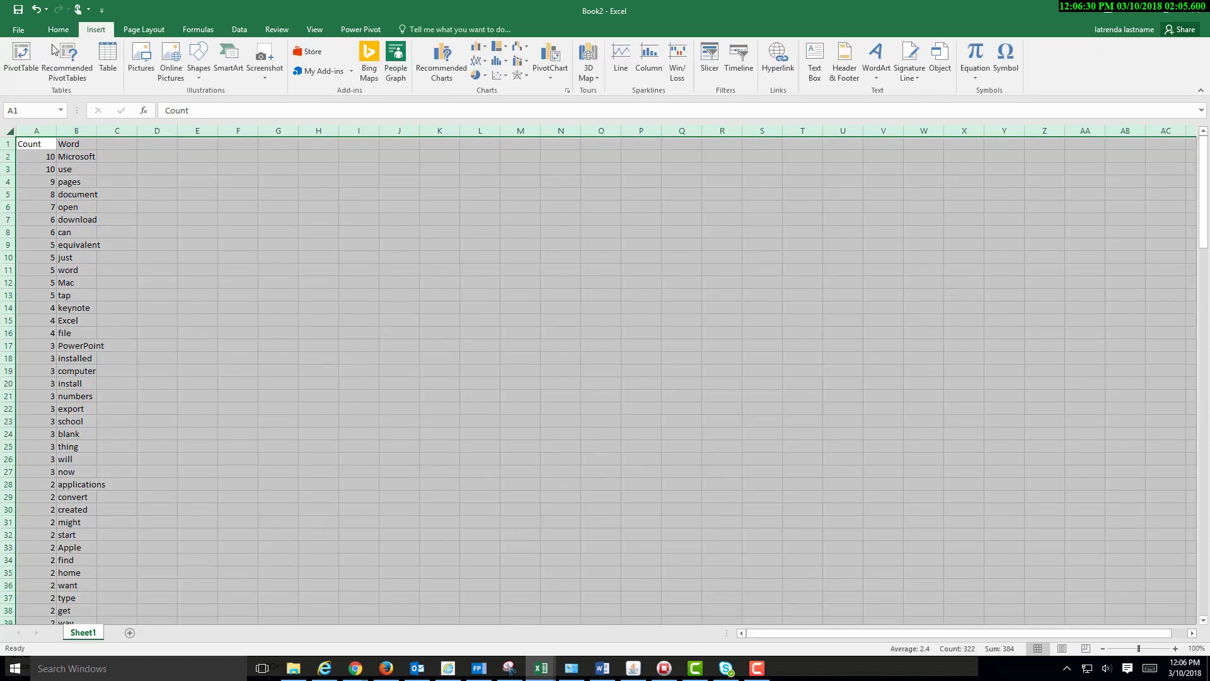
click(21, 57)
click(357, 401)
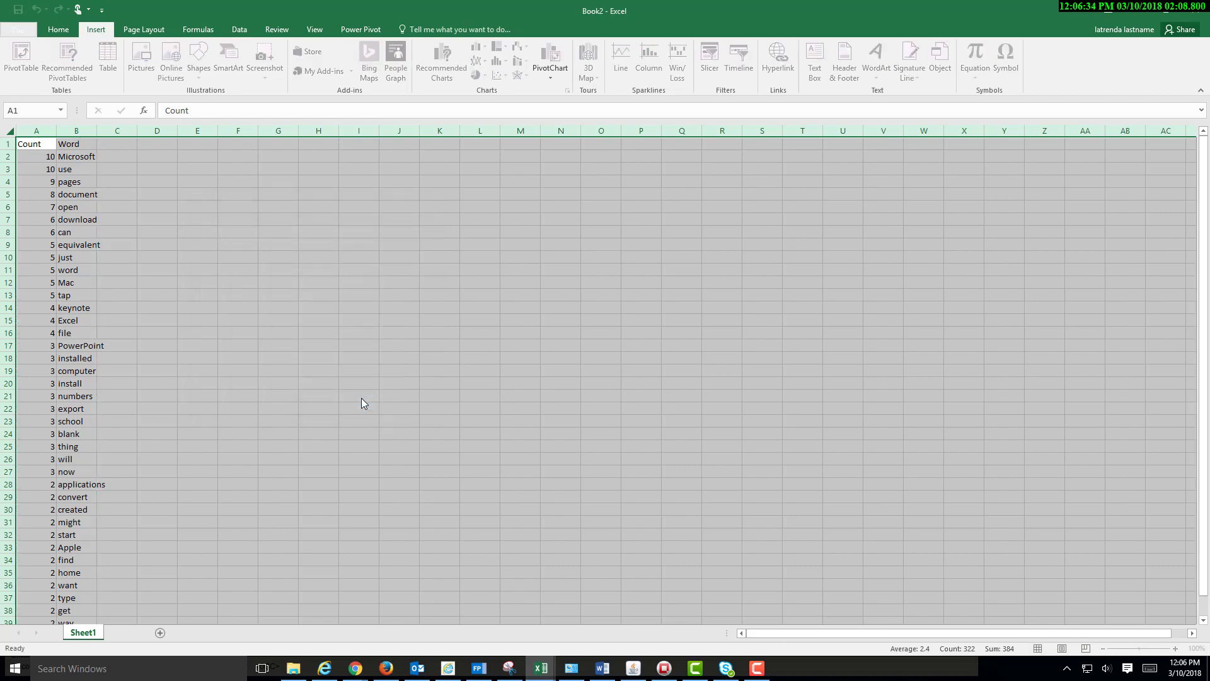
drag(1076, 221, 1078, 543)
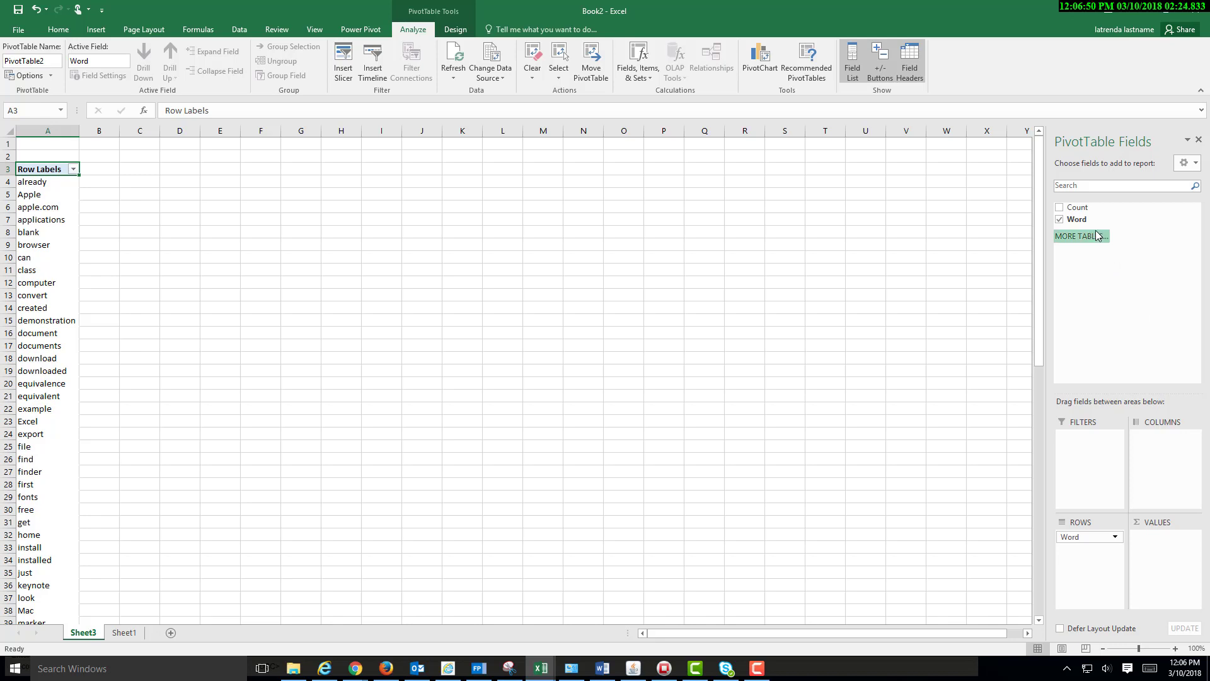
drag(1080, 213, 1162, 539)
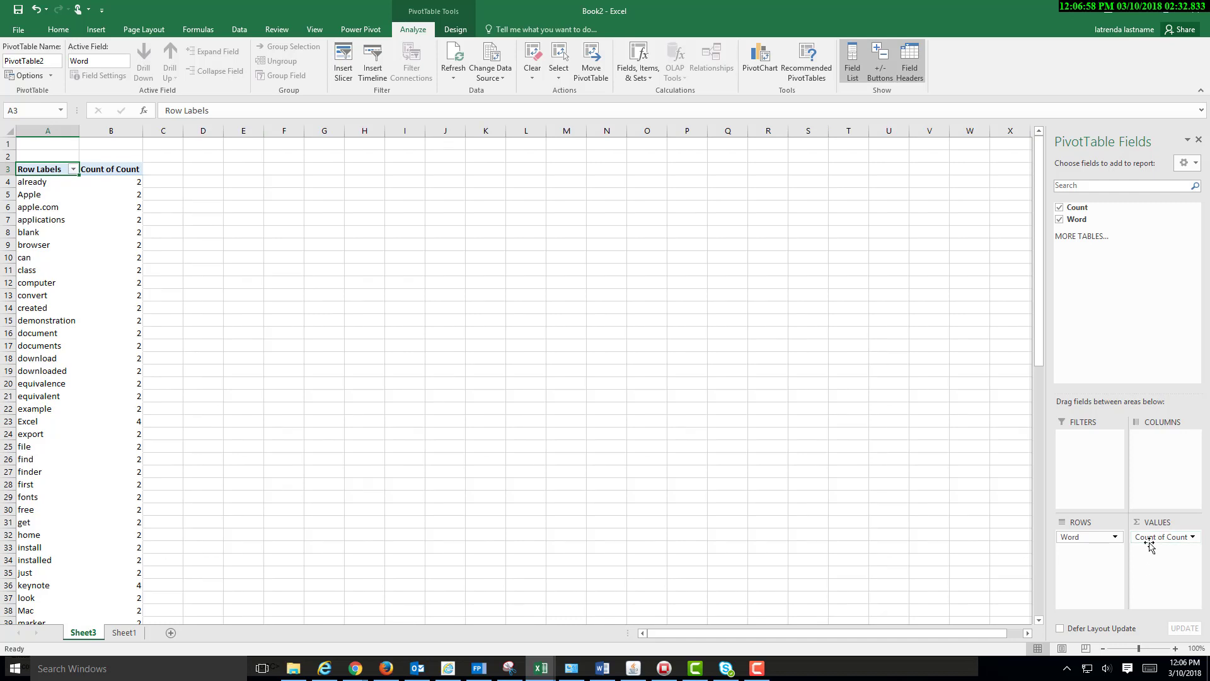
Step: Change the PivotTable's Count value field to summarize by Sum
click(1195, 539)
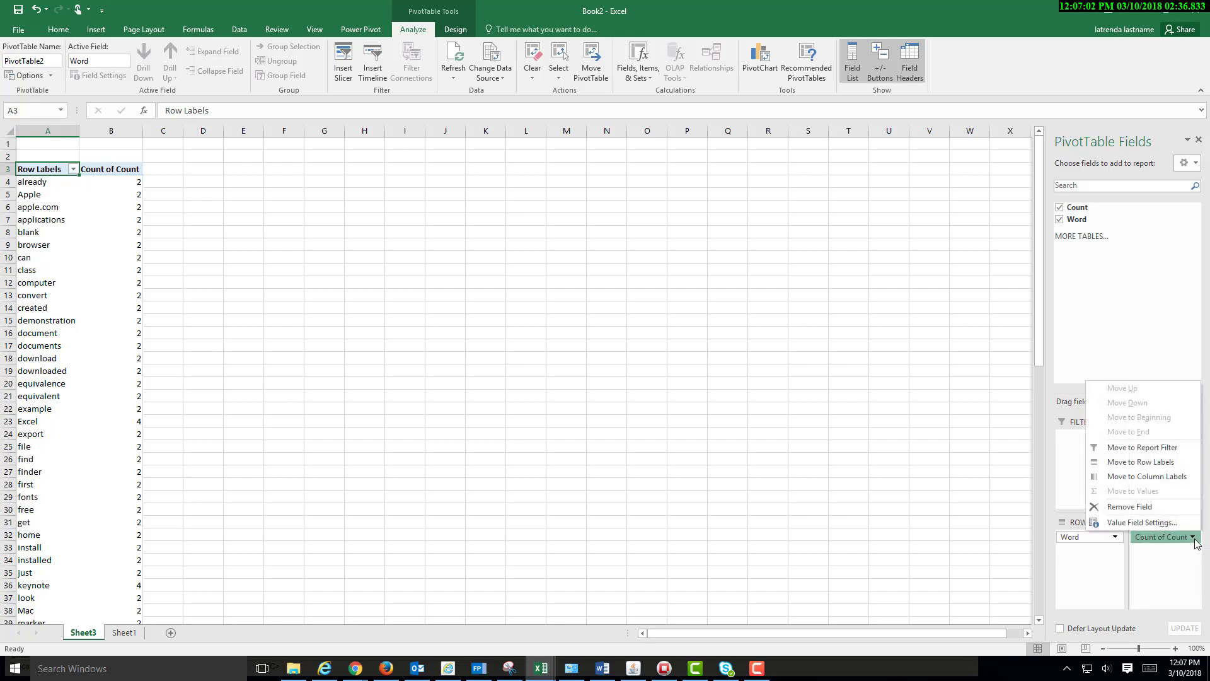
click(1141, 523)
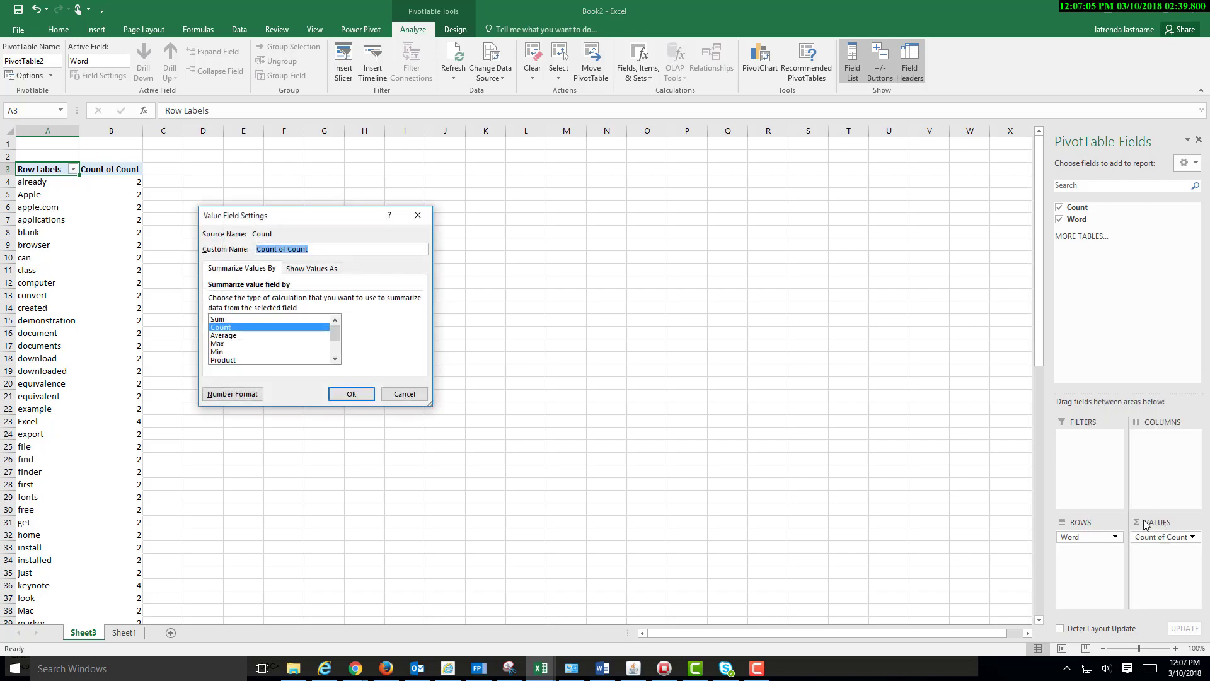
click(221, 319)
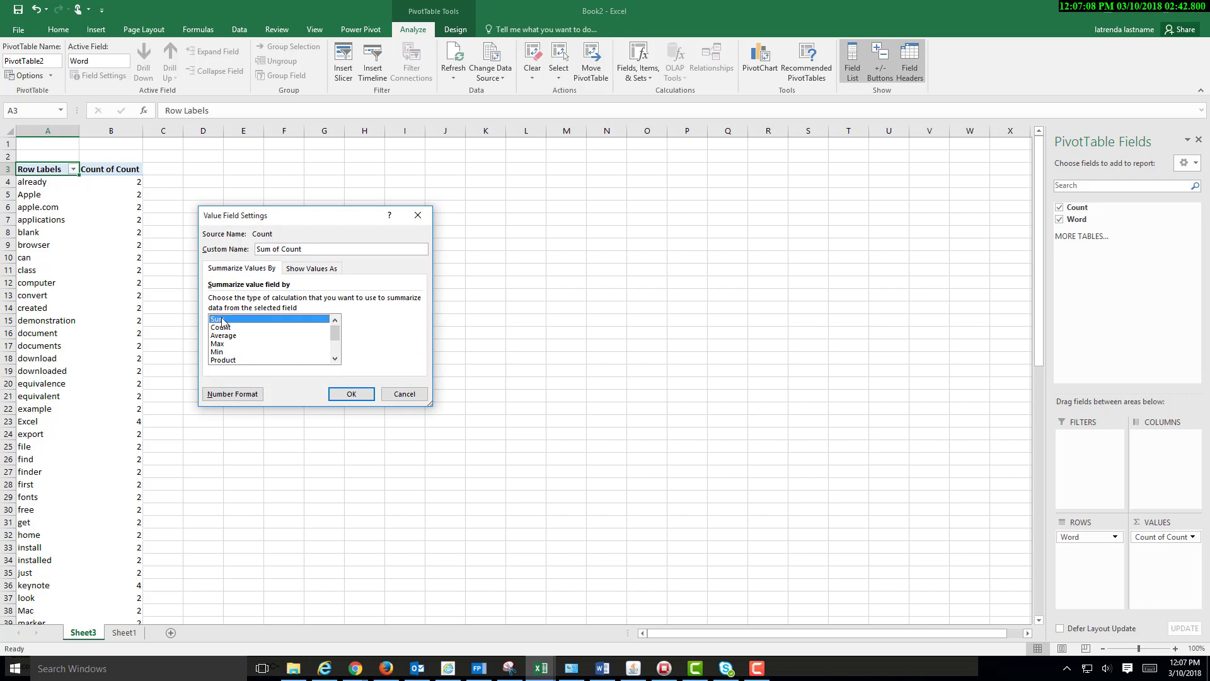
click(351, 394)
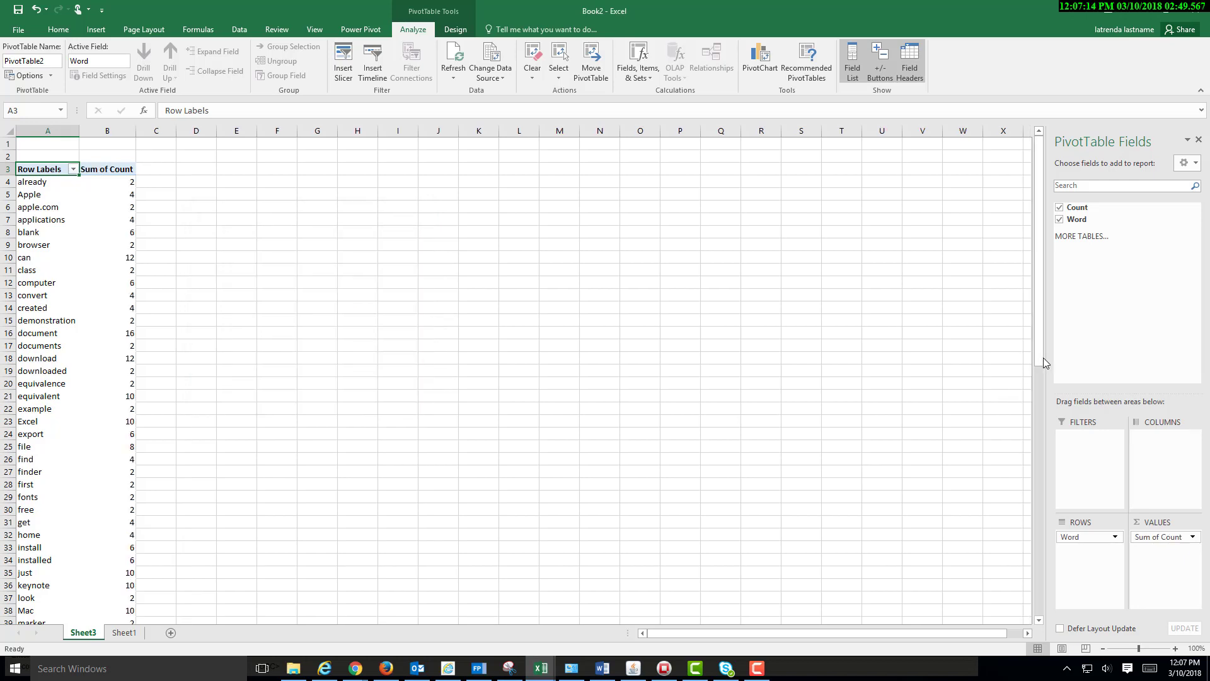
Step: Compare the source word list on Sheet1 with the summed word counts in the PivotTable on Sheet3
click(125, 633)
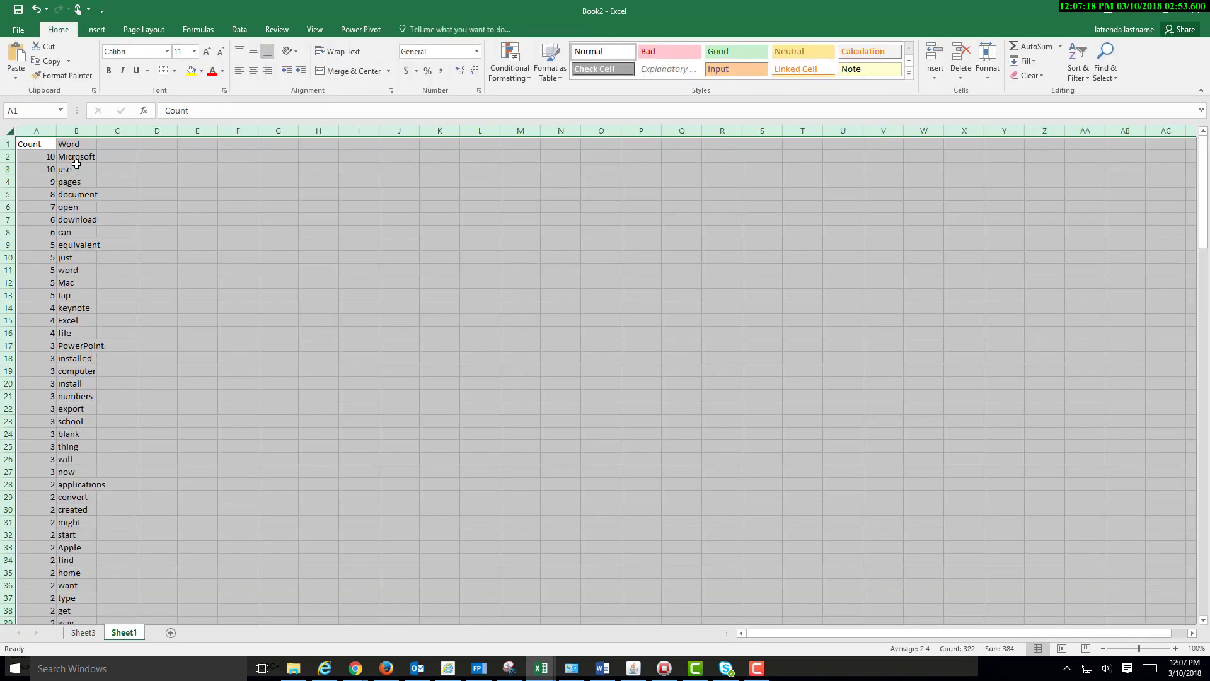
click(77, 158)
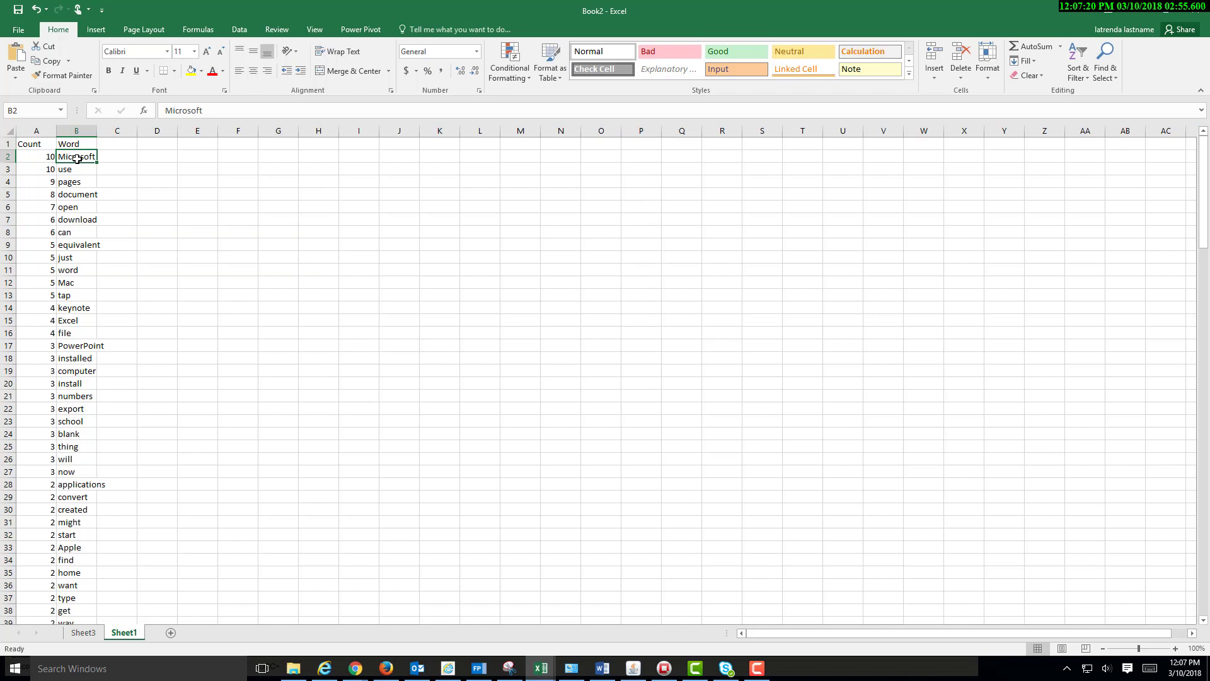
key(Page_Down)
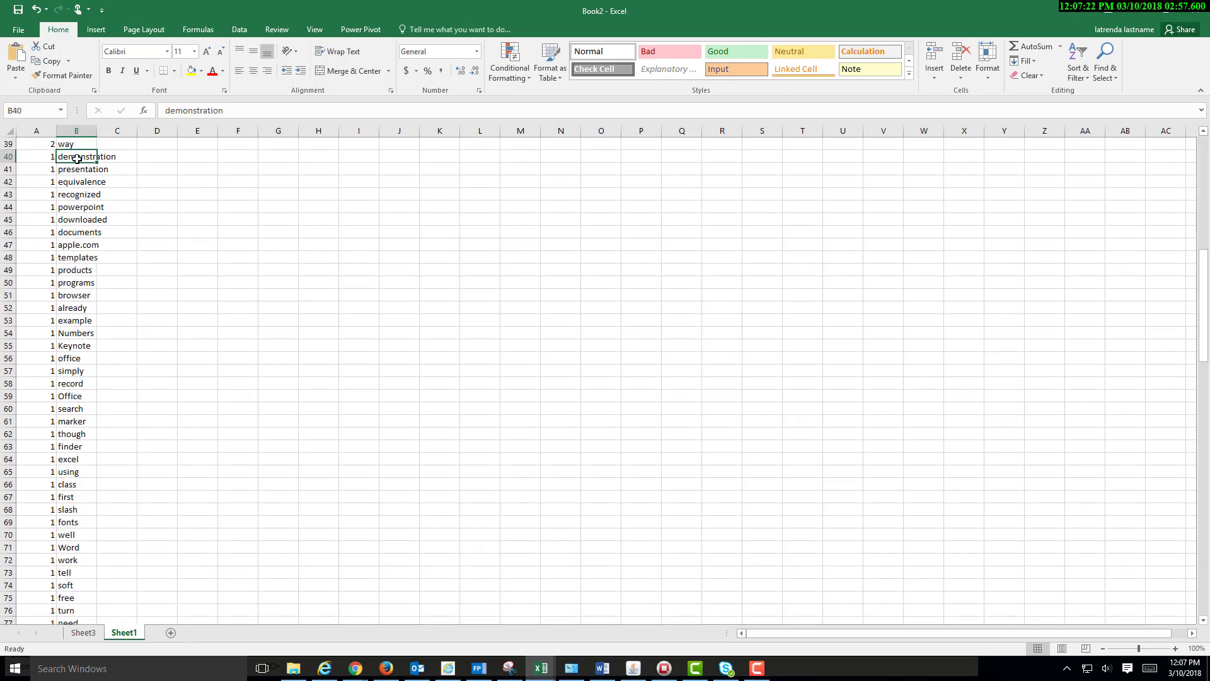
click(84, 632)
click(52, 521)
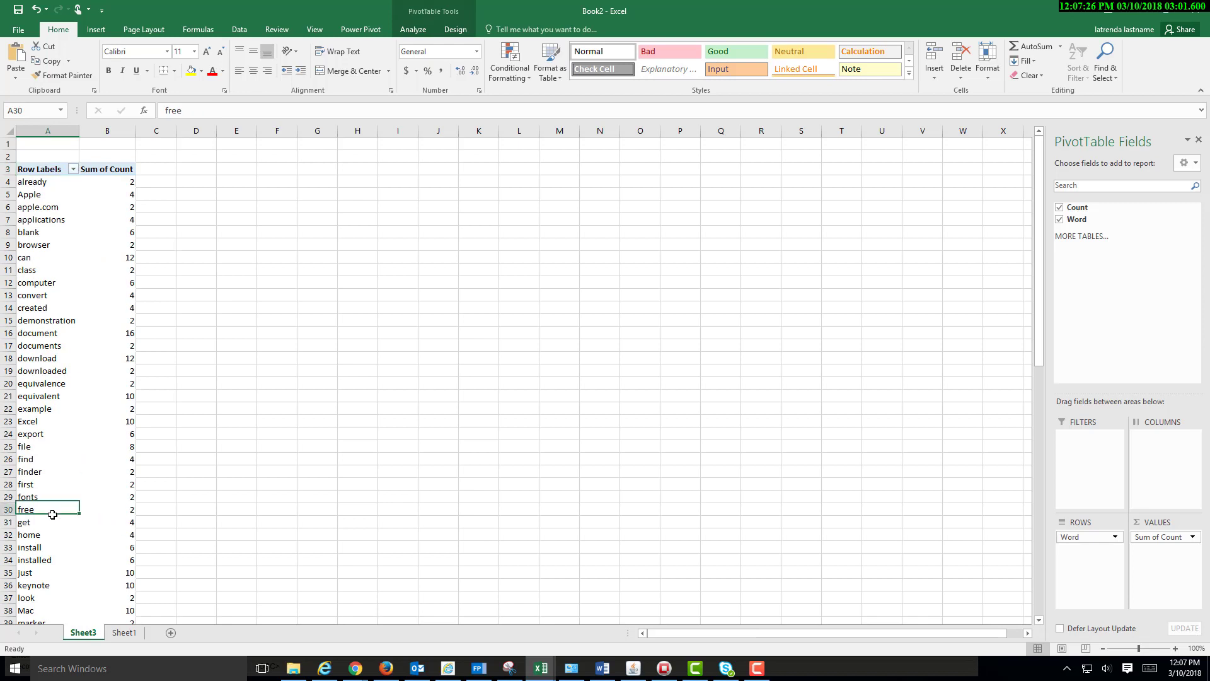
key(Down)
key(Down)
key(Down)
key(Down)
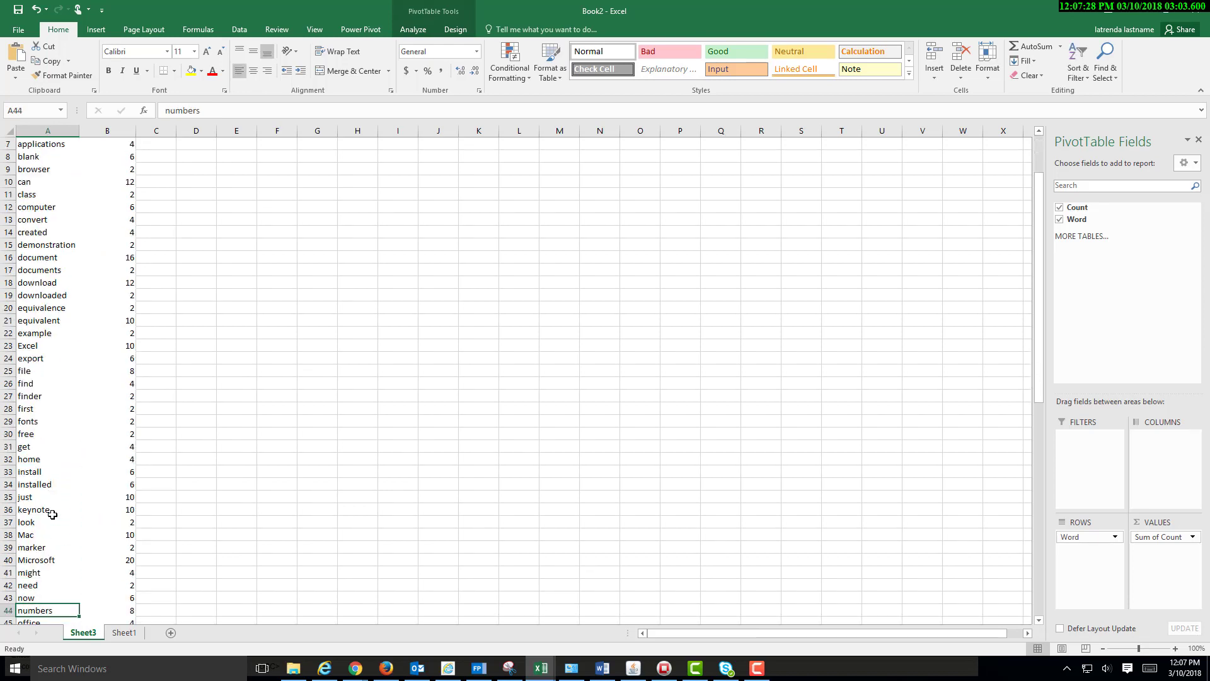
key(Up)
key(Up)
key(Up)
key(Up)
key(Up)
key(Up)
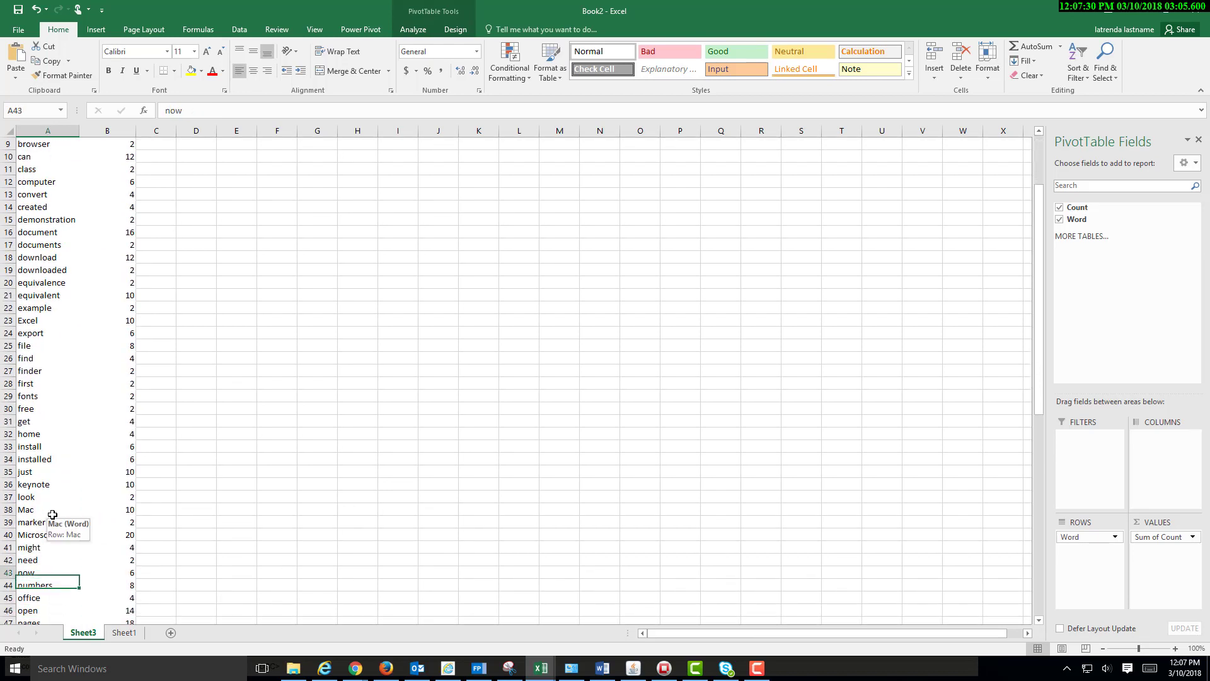